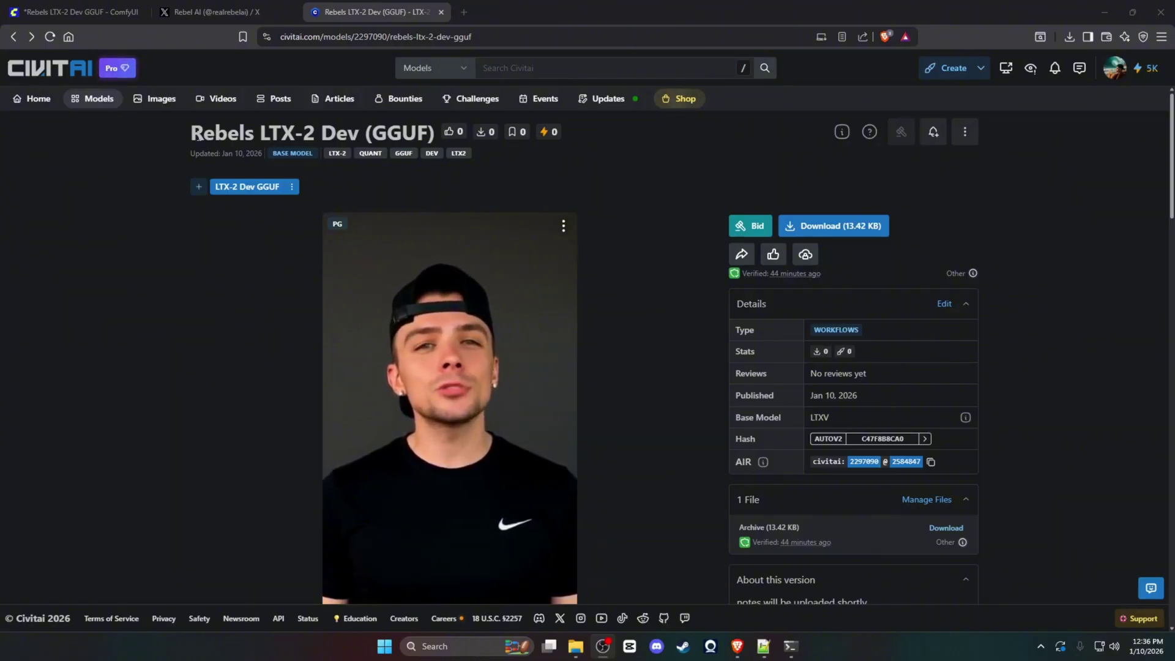
left_click_drag(191, 135, 436, 137)
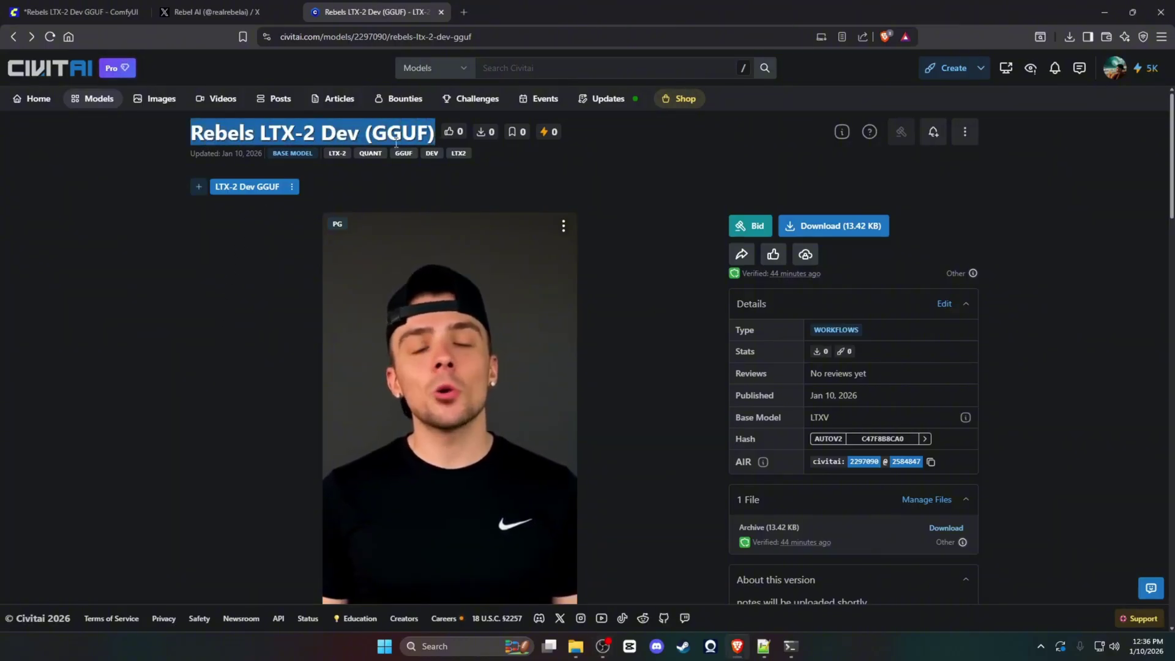
left_click(160, 209)
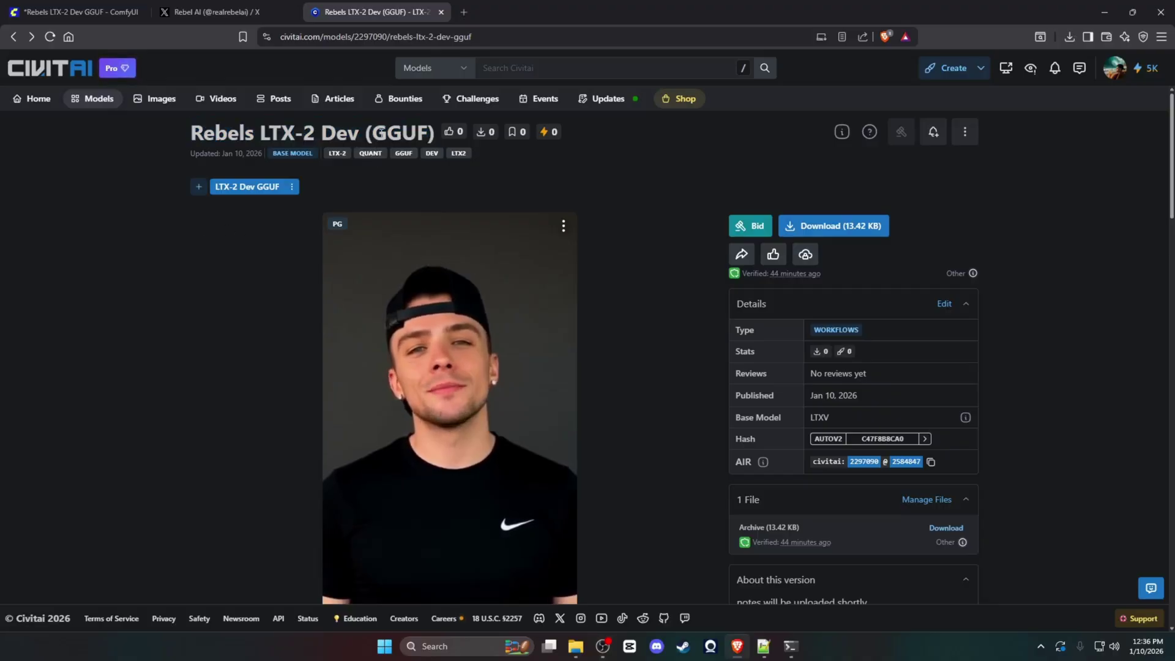
left_click_drag(371, 135, 425, 135)
left_click(550, 179)
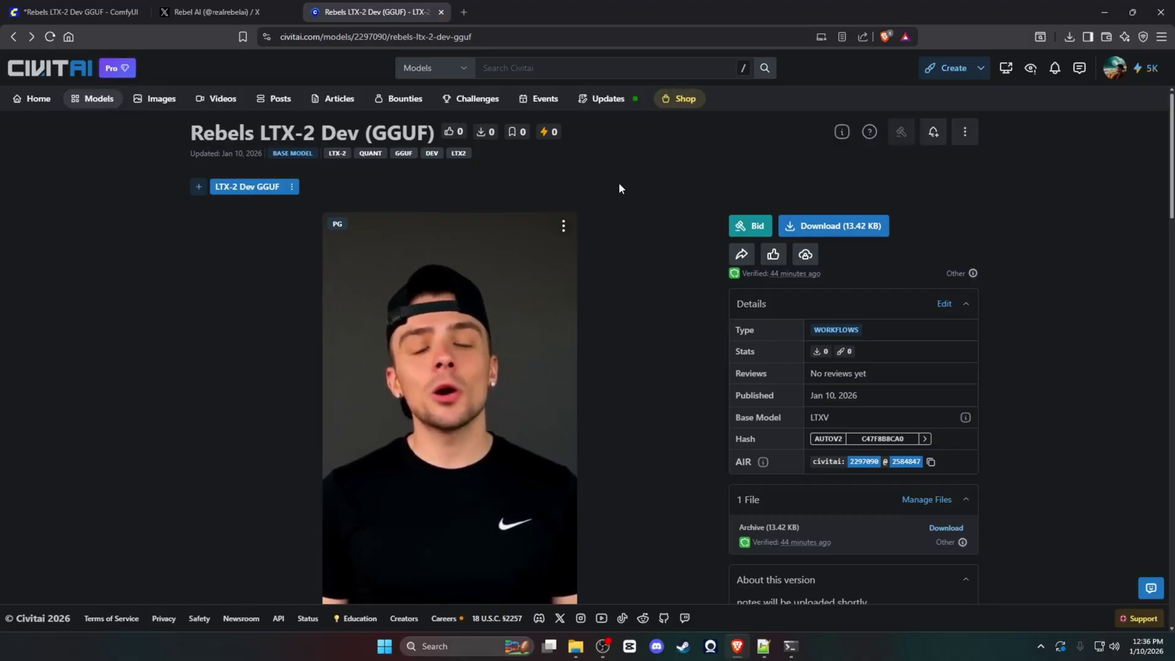
- Examine the highlights and installation instructions in the README of the vantagewithai/Vantage-Nodes GitHub repository
scroll(656, 300, "down", 1)
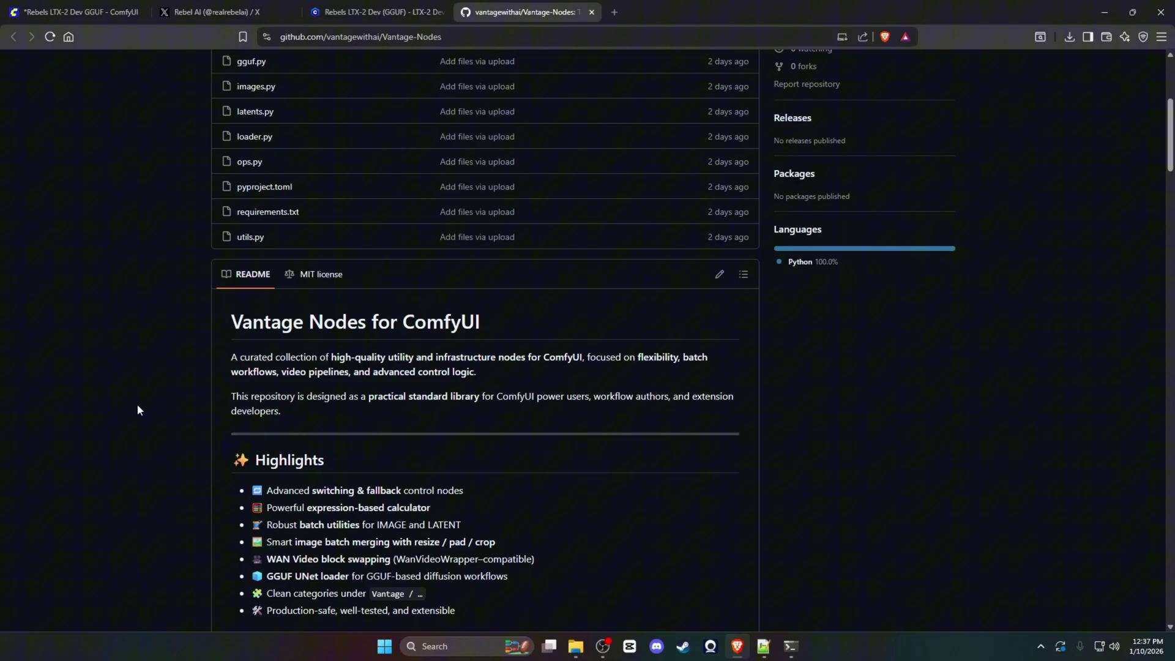
scroll(137, 410, "down", 7)
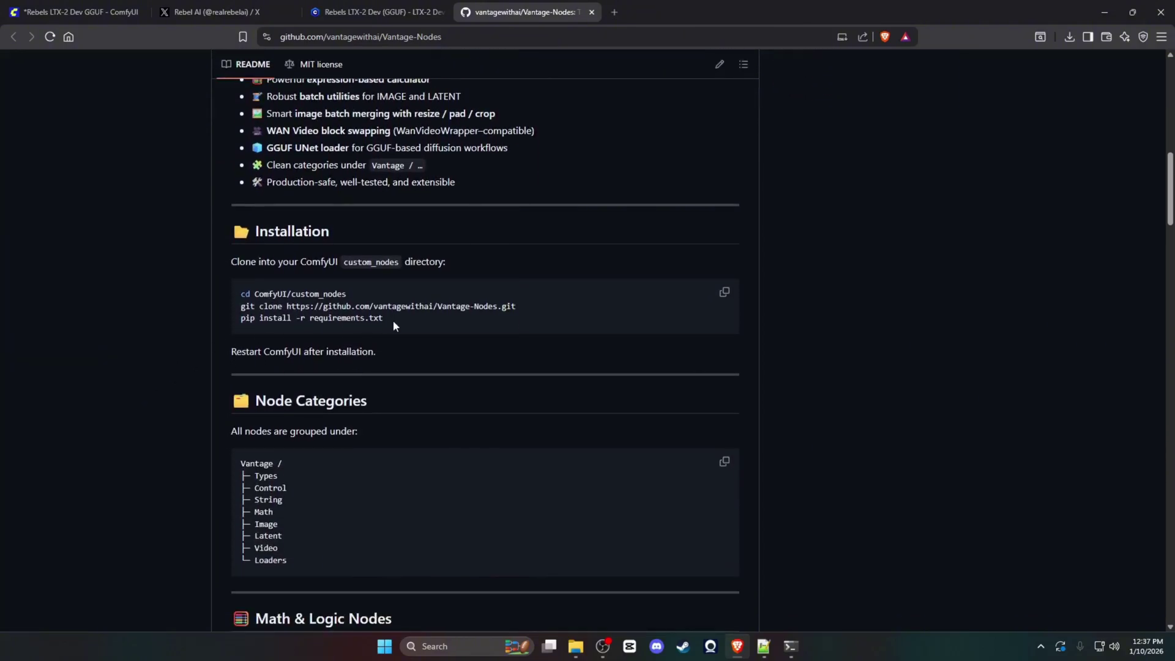
left_click_drag(392, 320, 156, 304)
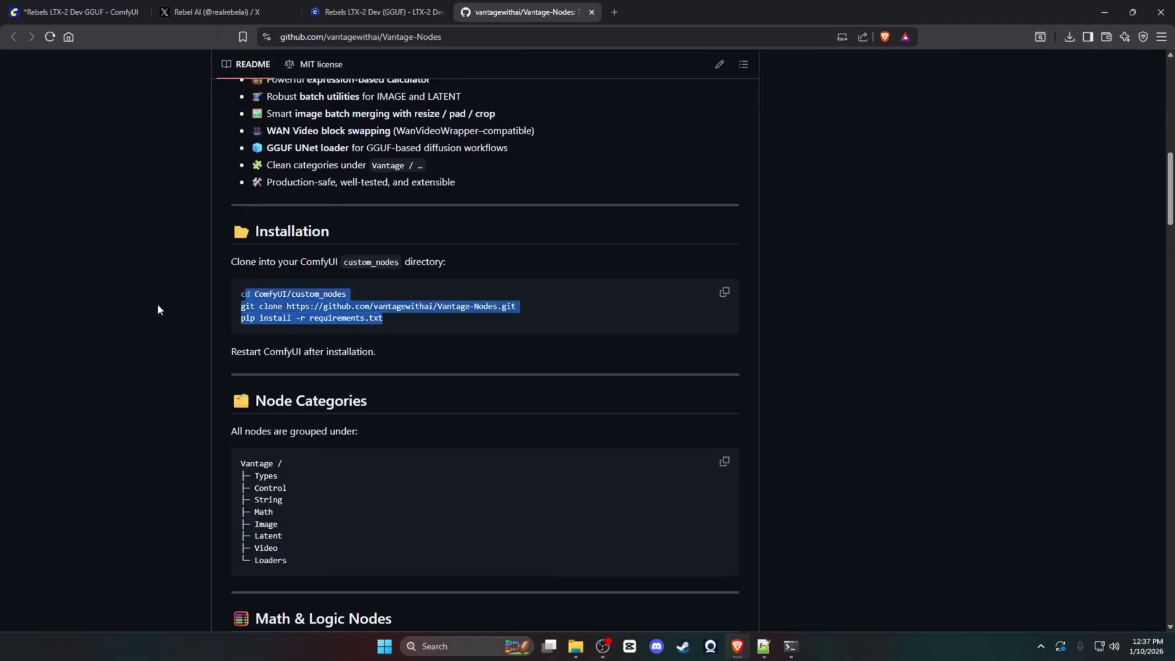
left_click(162, 311)
scroll(169, 315, "up", 1)
scroll(169, 317, "up", 13)
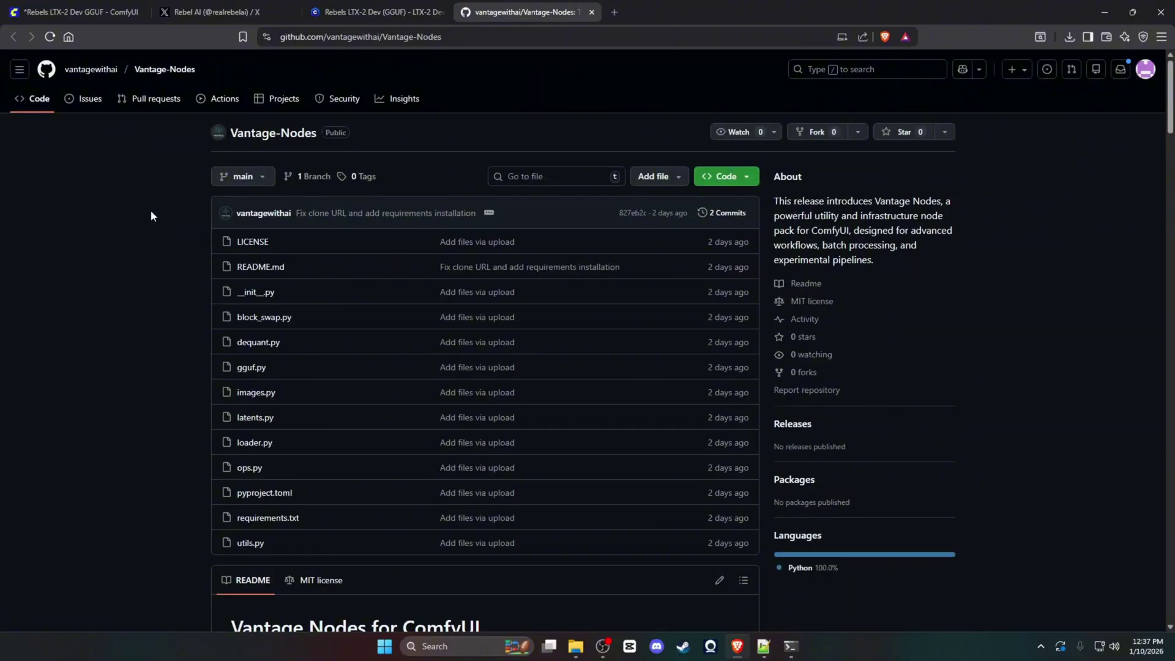
left_click(79, 12)
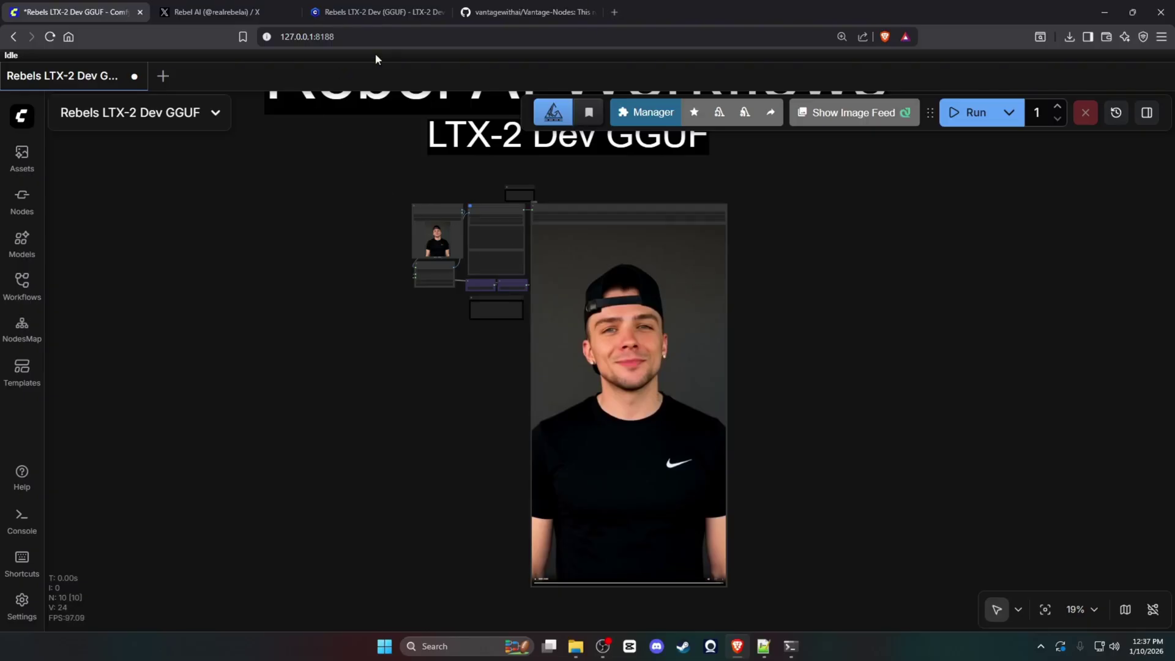
left_click(465, 12)
scroll(429, 306, "down", 8)
scroll(341, 360, "down", 4)
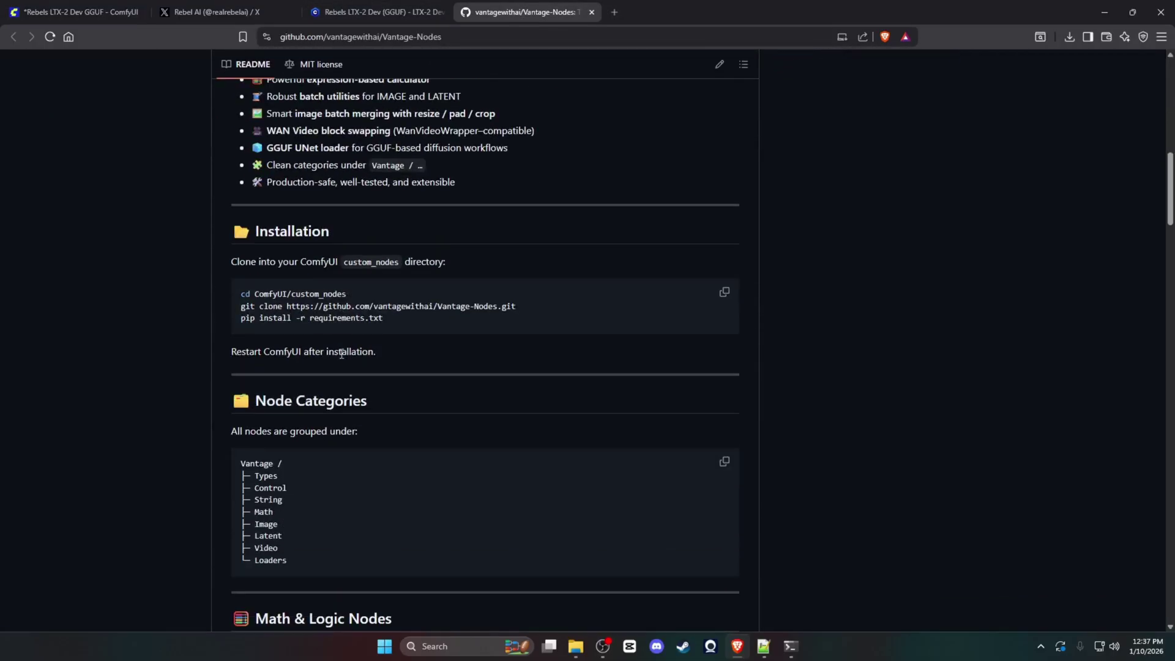
scroll(340, 361, "up", 4)
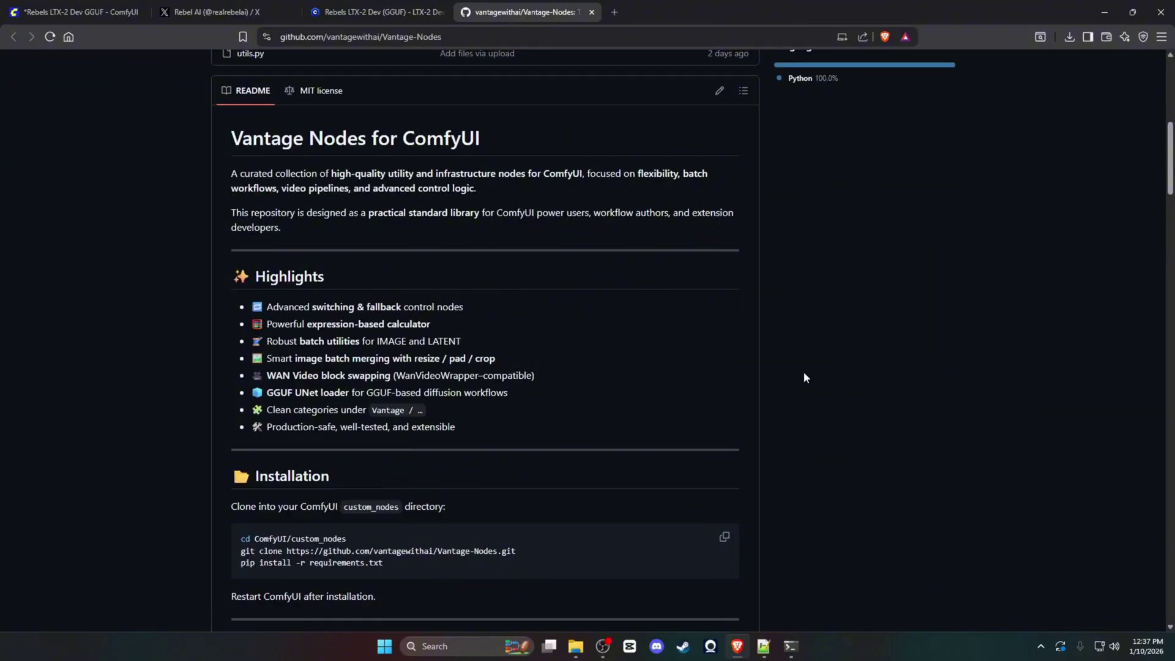
scroll(804, 377, "down", 1)
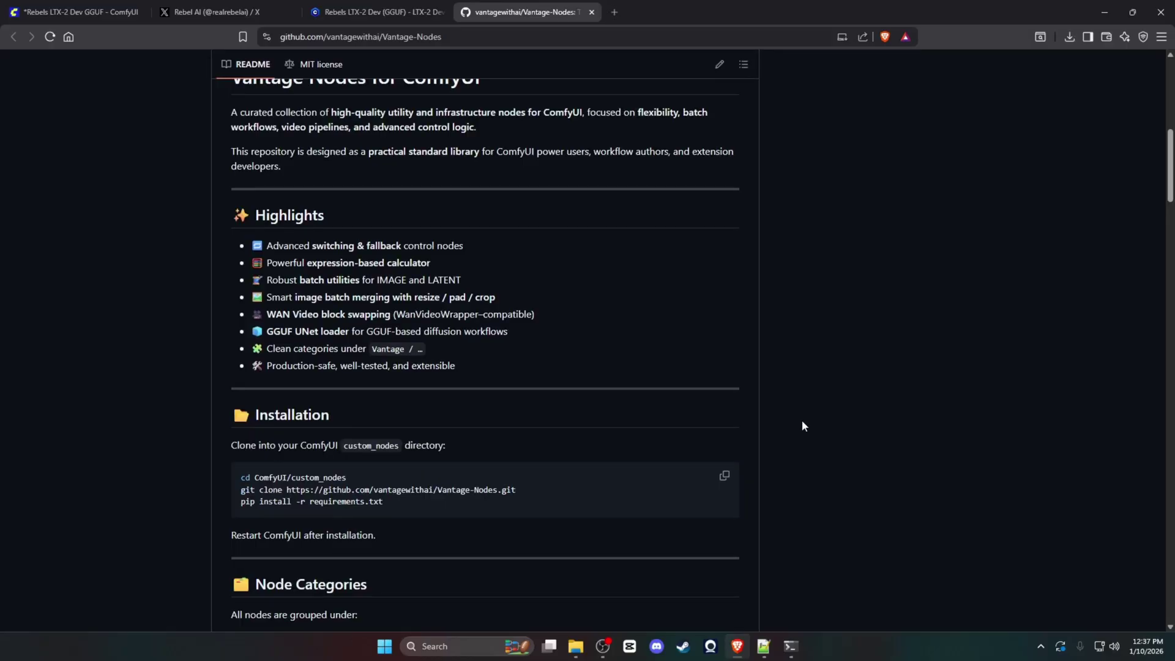
scroll(801, 422, "up", 1)
scroll(801, 428, "down", 4)
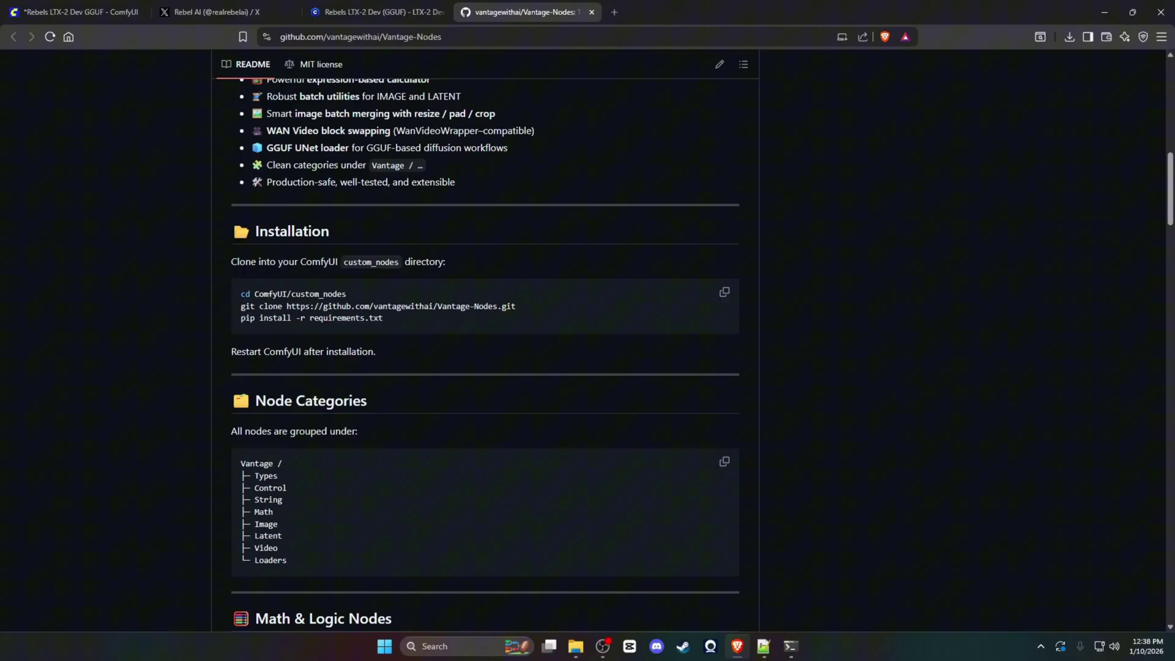
- Open a command prompt in ComfyUI's custom_nodes folder from File Explorer
left_click(575, 646)
left_click_drag(395, 152, 407, 68)
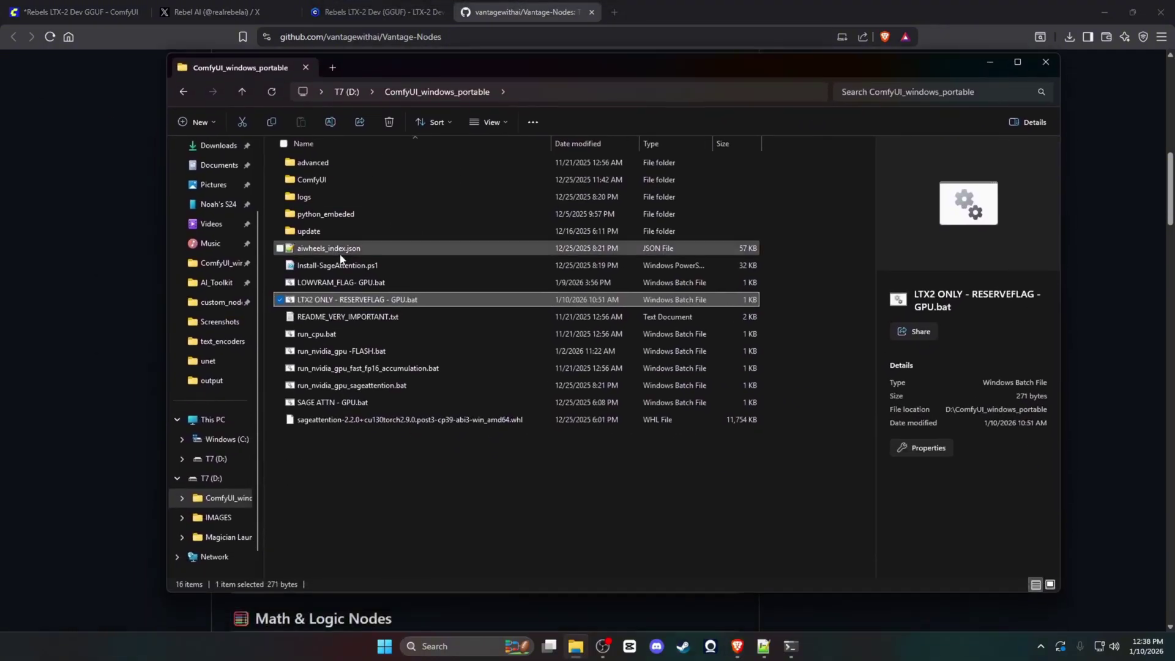
left_click(218, 302)
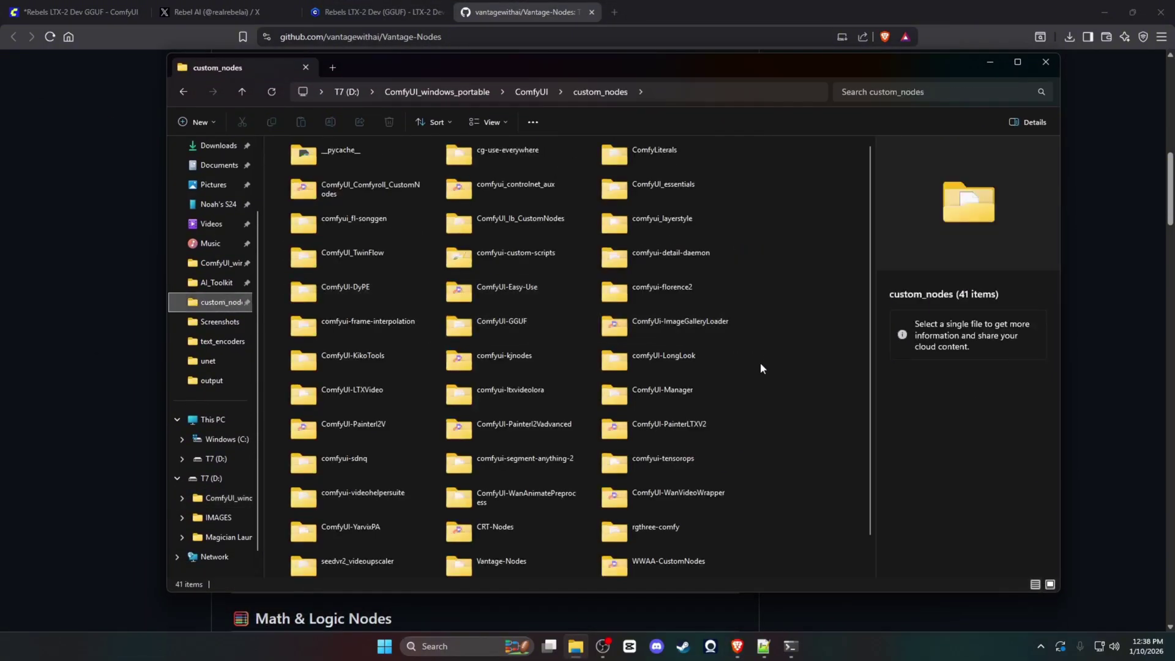
left_click(718, 92)
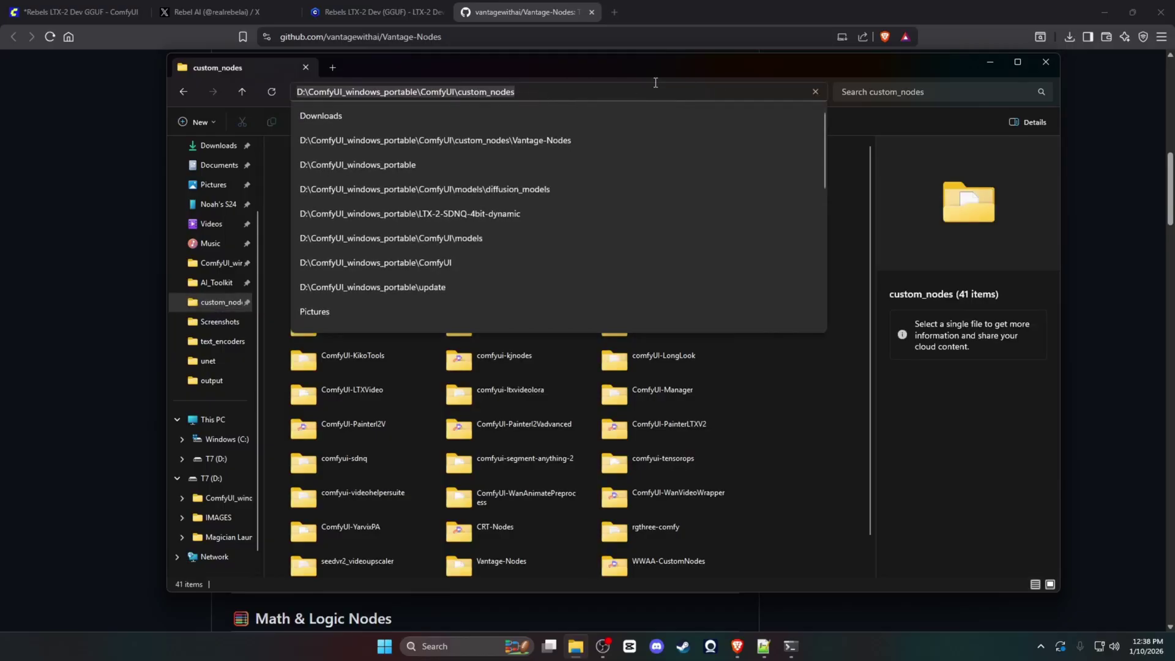
type("cmd")
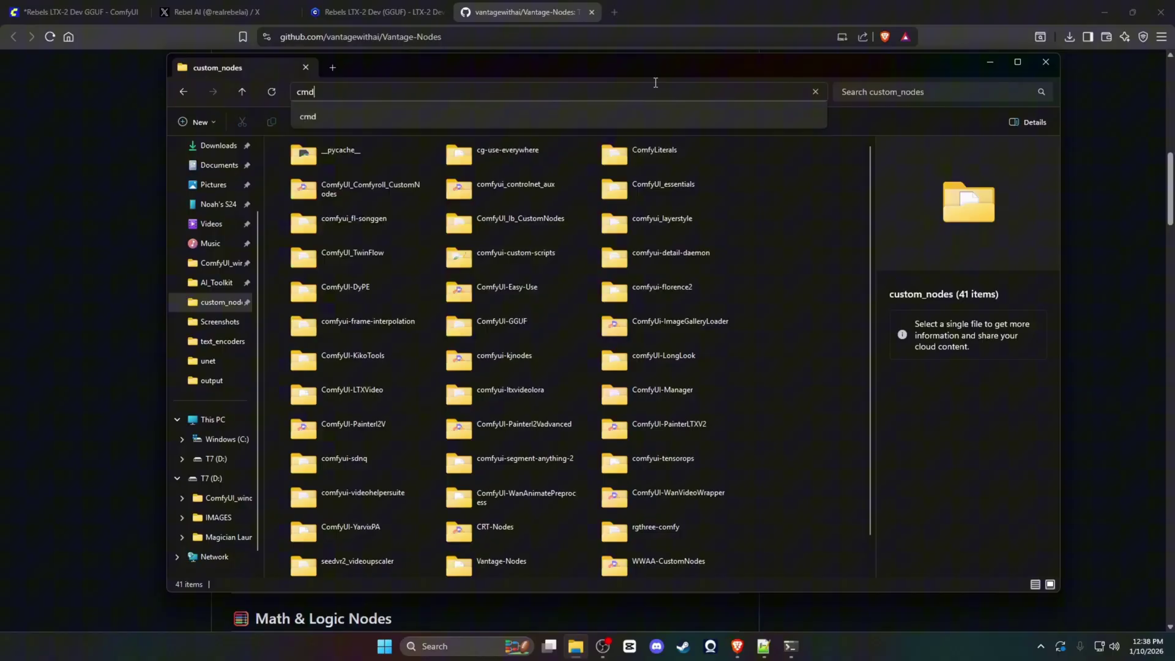
key("Return")
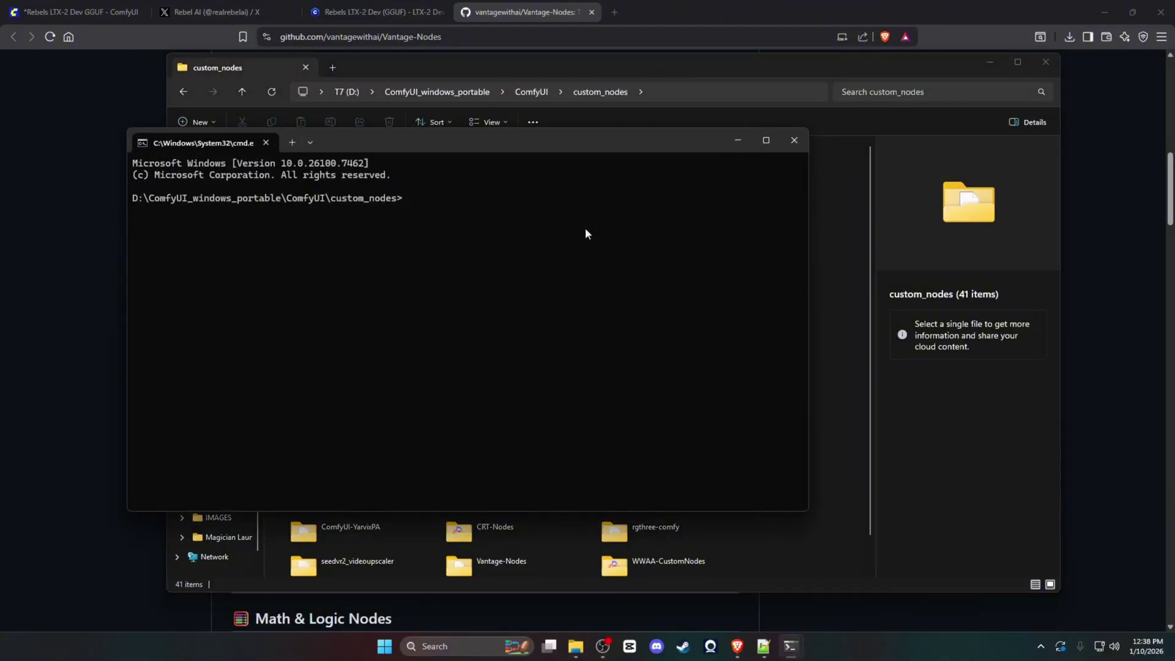
- Return to the Rebels LTX-2 Dev (GGUF) page on Civitai and find the Vantage node installation commands
left_click(374, 12)
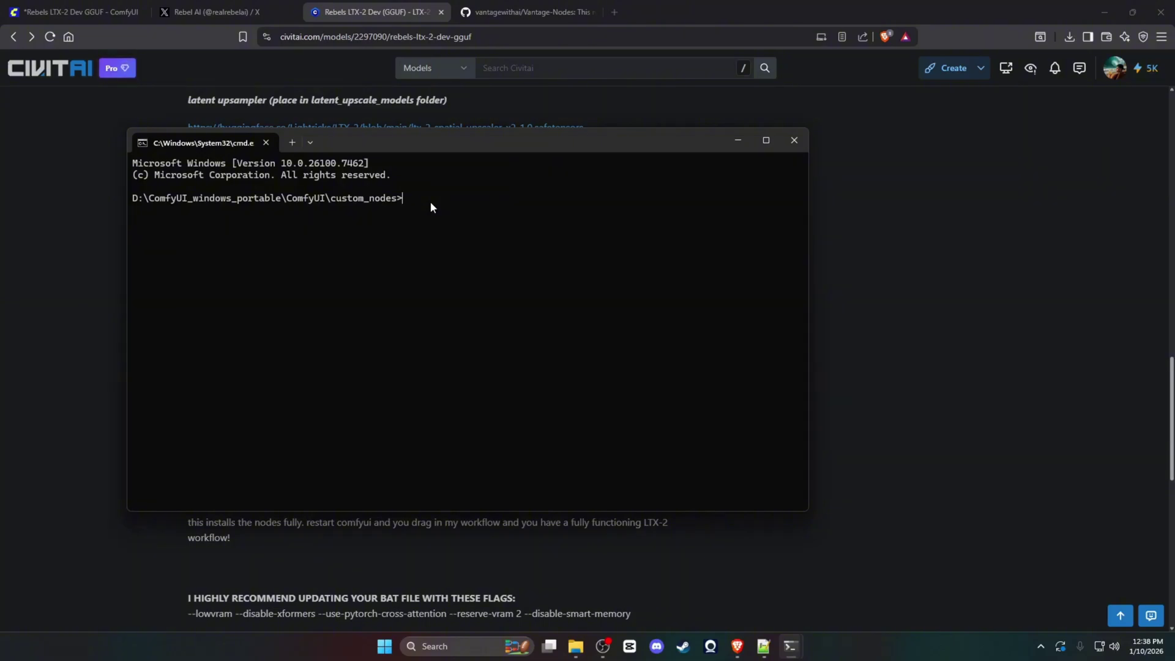
left_click(79, 120)
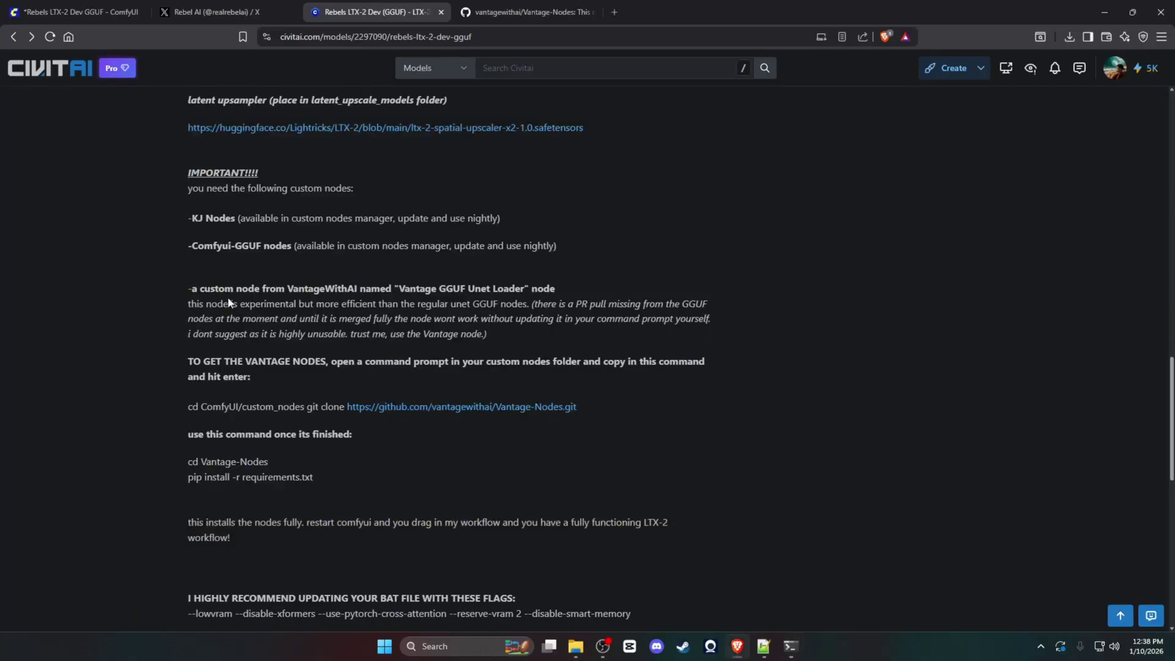
scroll(229, 303, "down", 2)
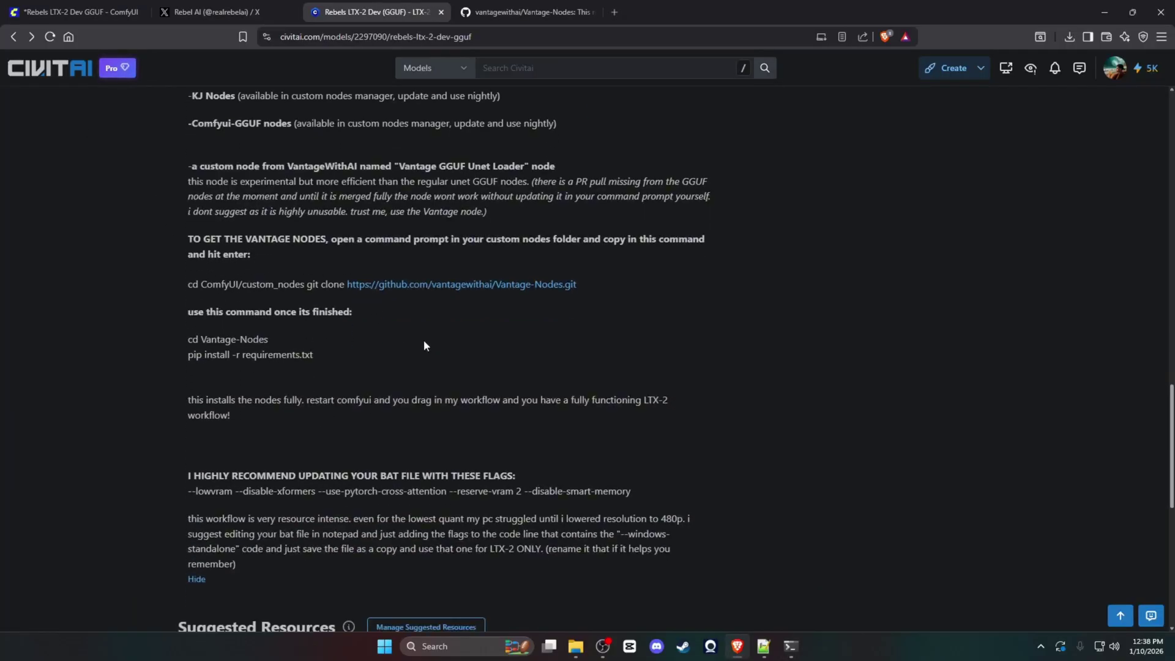
- Copy the Vantage-Nodes git clone command from the page, paste it into the custom_nodes command prompt, and clear it without running it
left_click_drag(607, 285, 190, 282)
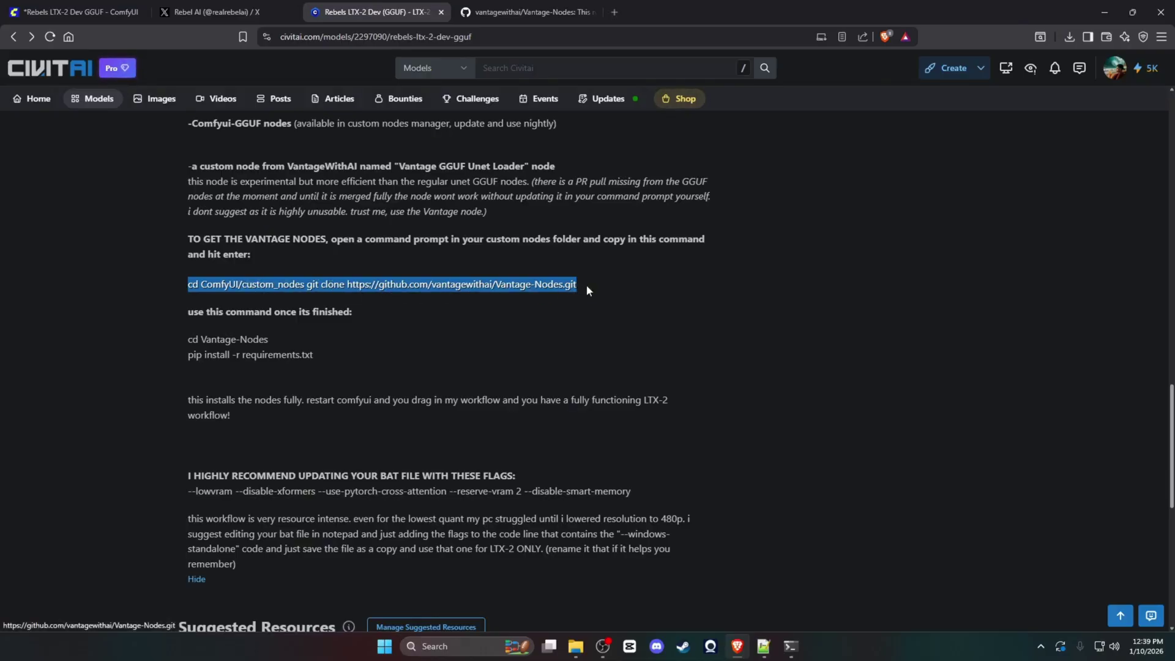
right_click(395, 286)
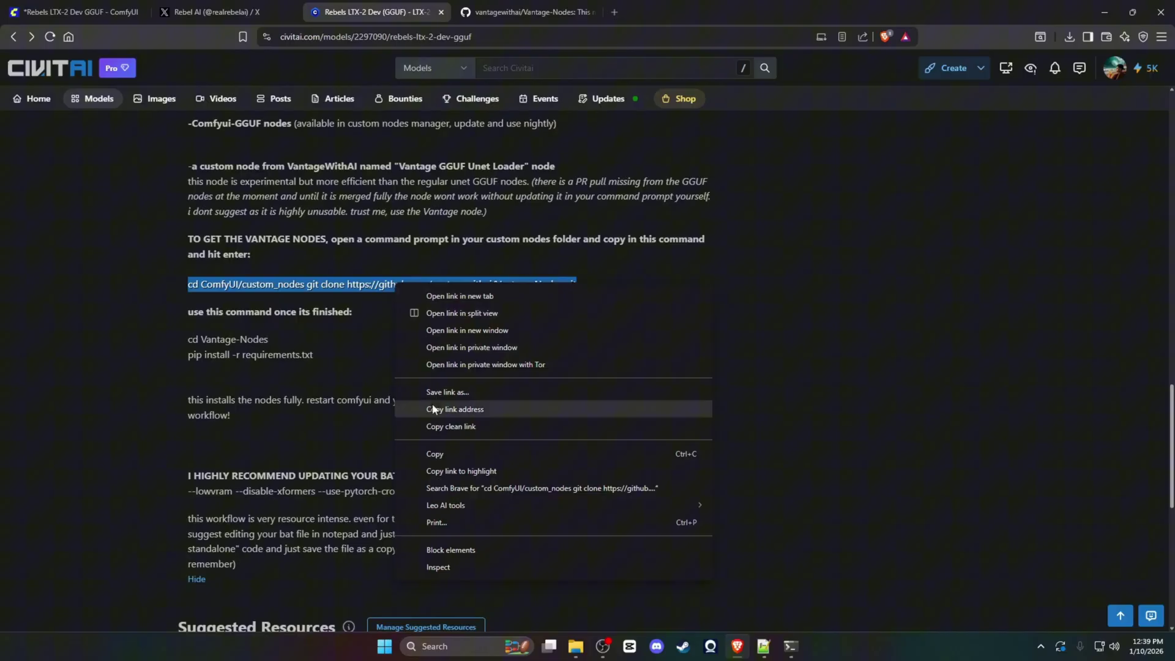
left_click(437, 453)
mouse_move(790, 657)
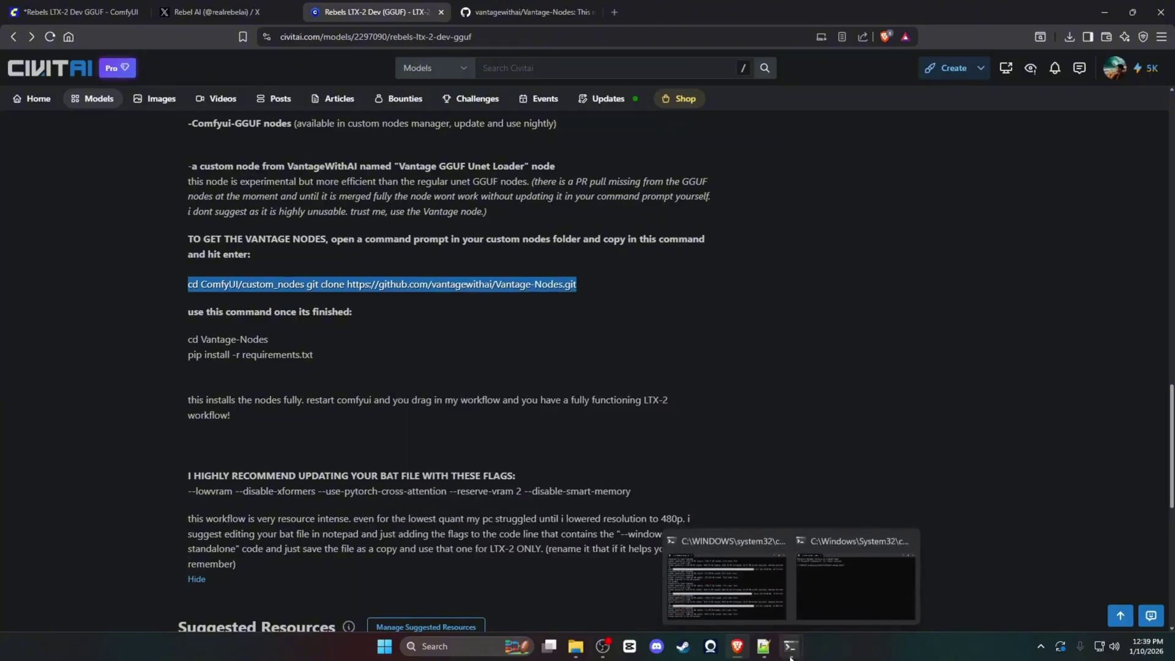
left_click(799, 540)
left_click_drag(392, 141, 476, 169)
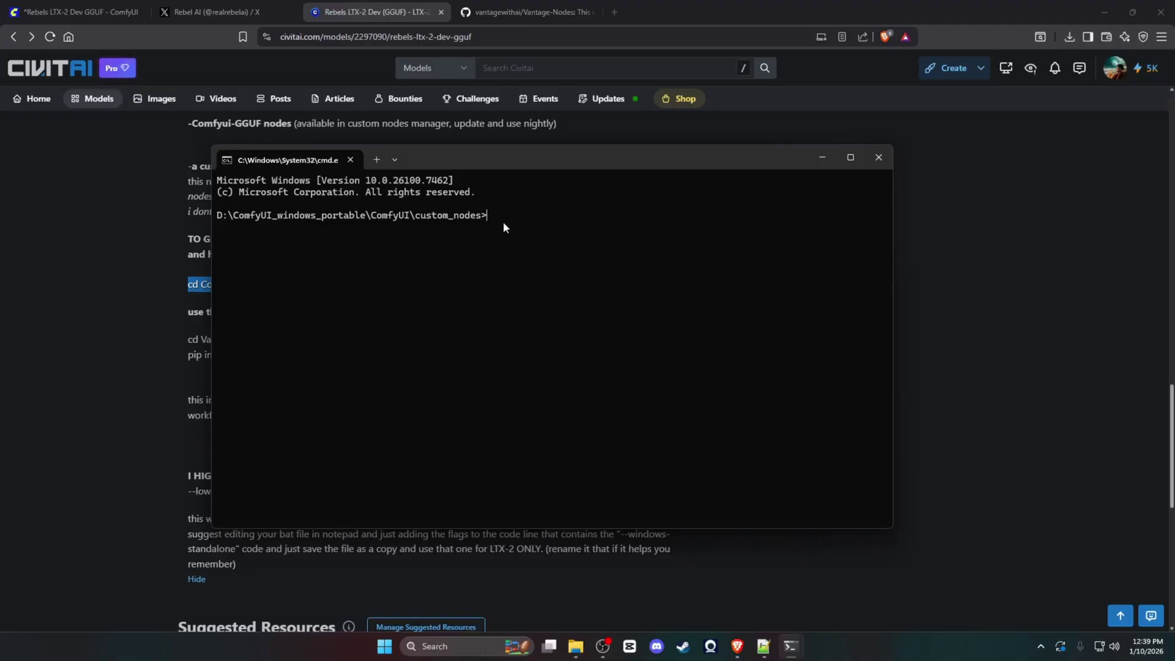
right_click(505, 212)
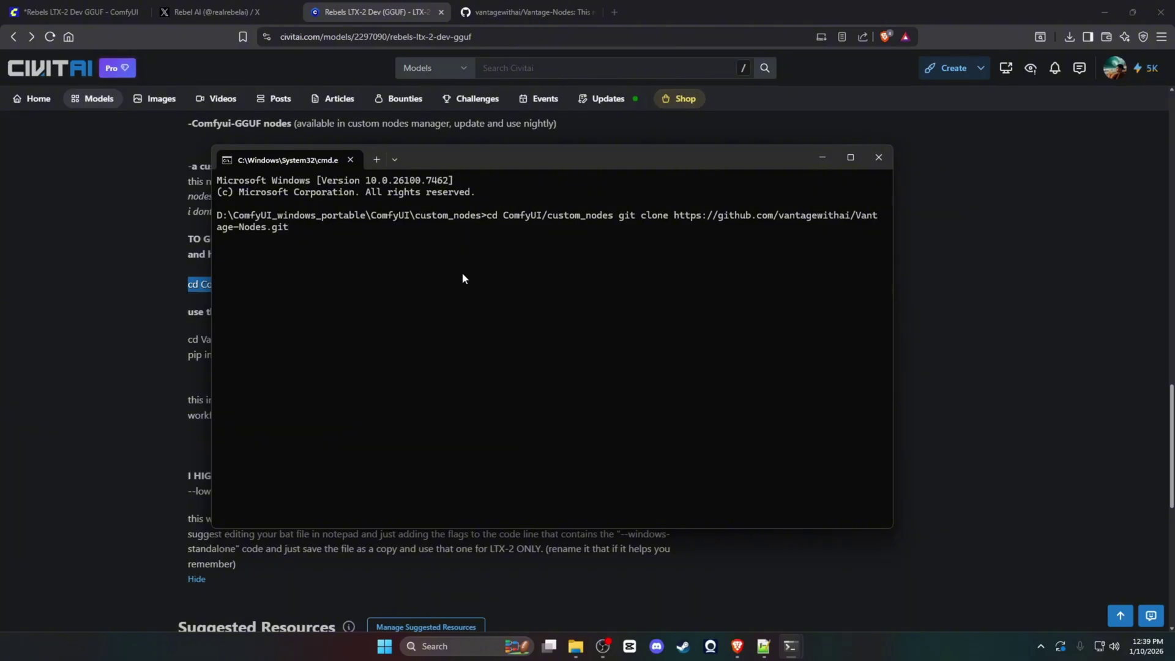
key("Escape")
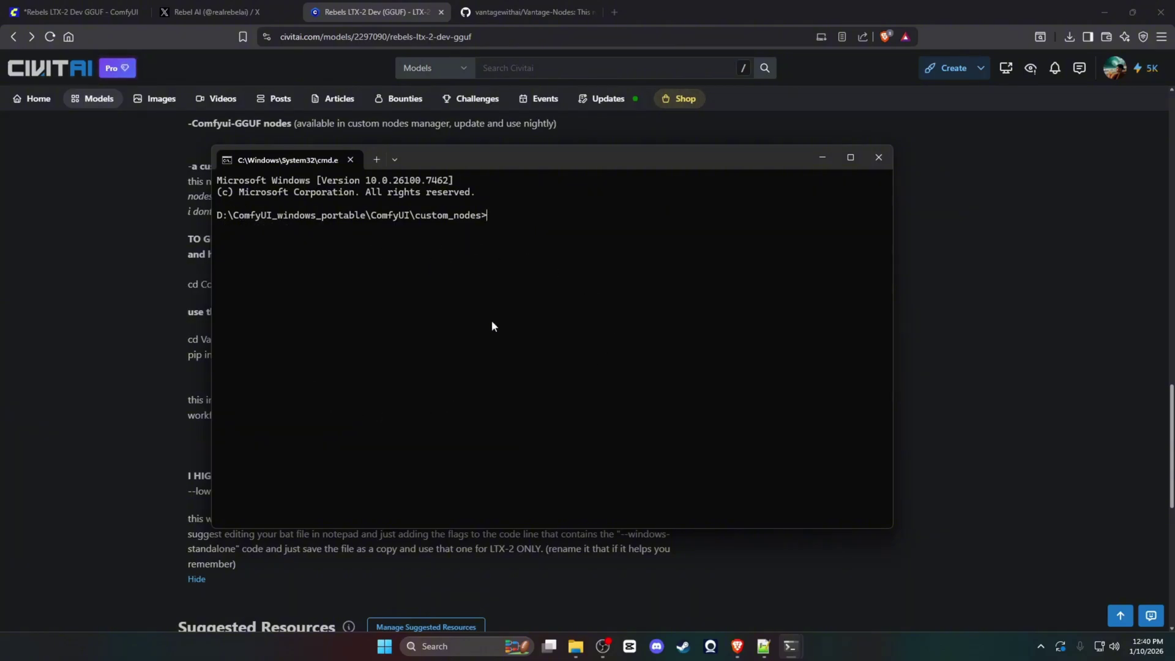
- Copy "cd Vantage-Nodes" and "pip install -r requirements.txt" from the Civitai page, run both in the command prompt, and close it
key("alt+Tab")
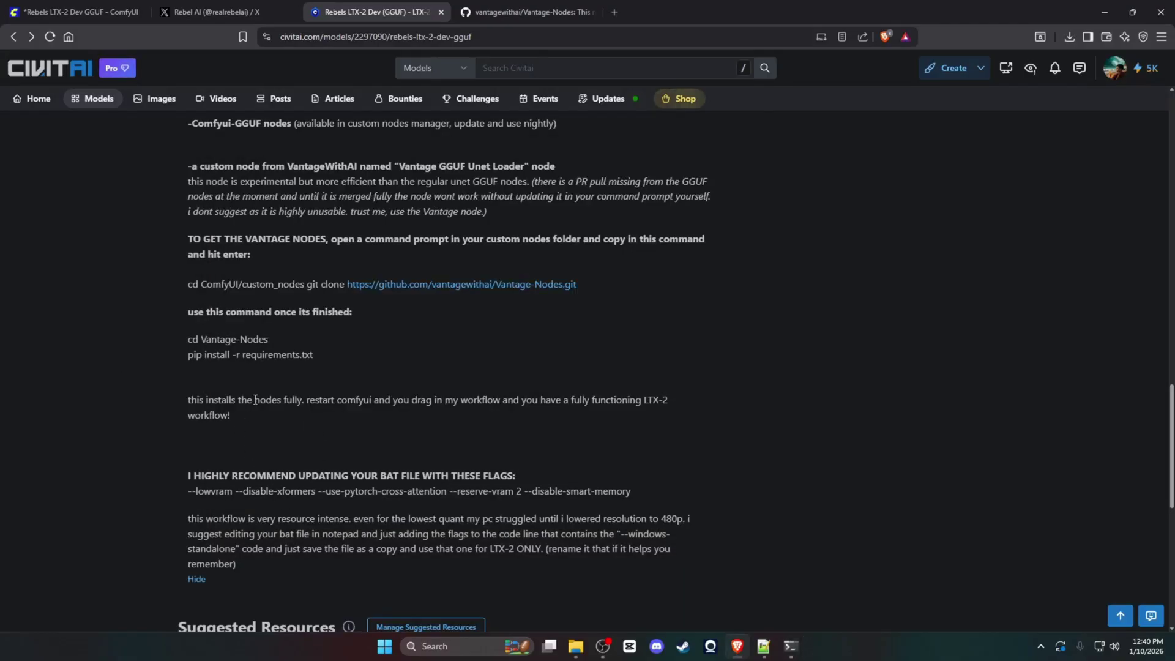
left_click_drag(317, 355, 187, 339)
right_click(218, 340)
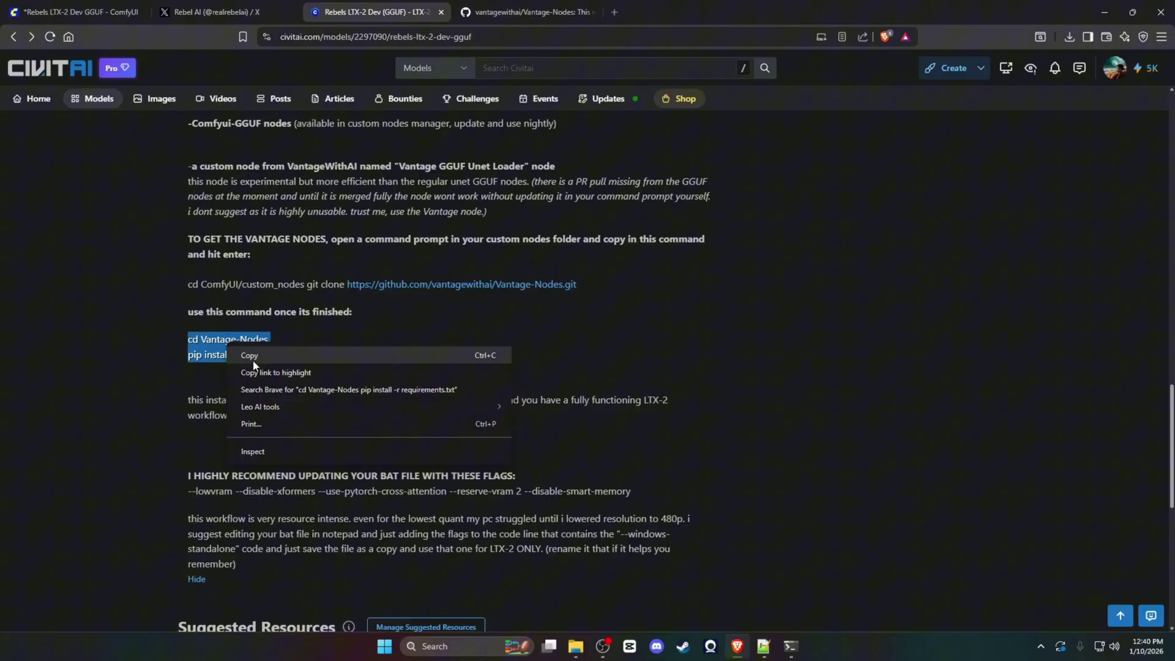
left_click(255, 360)
left_click(790, 653)
right_click(511, 238)
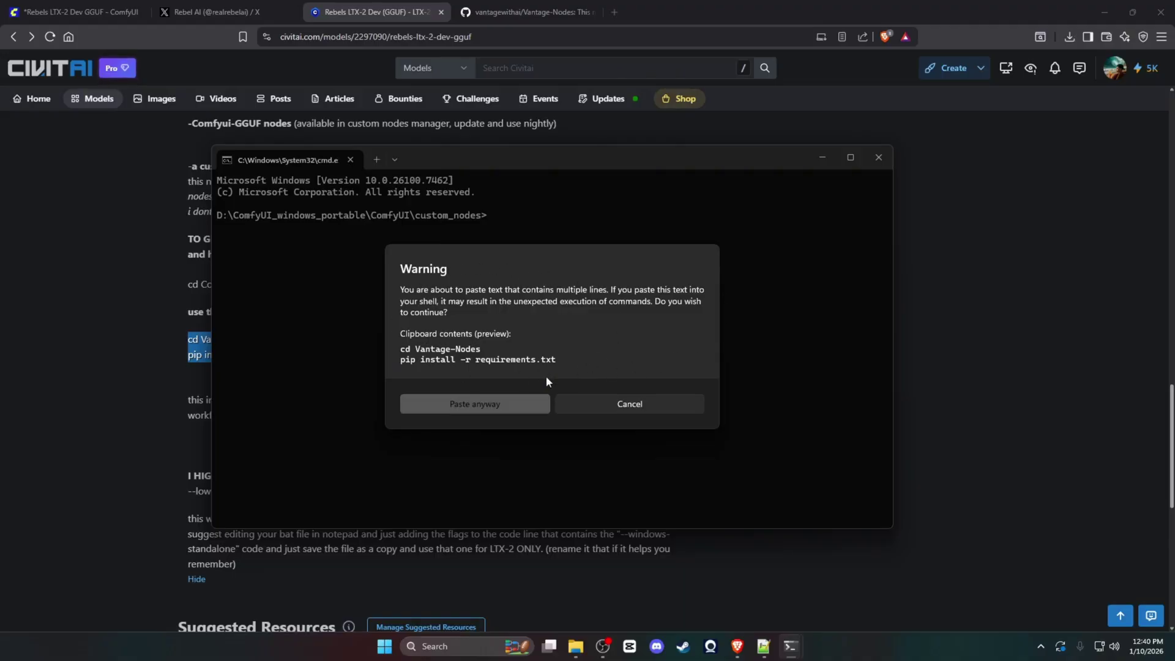
left_click(459, 406)
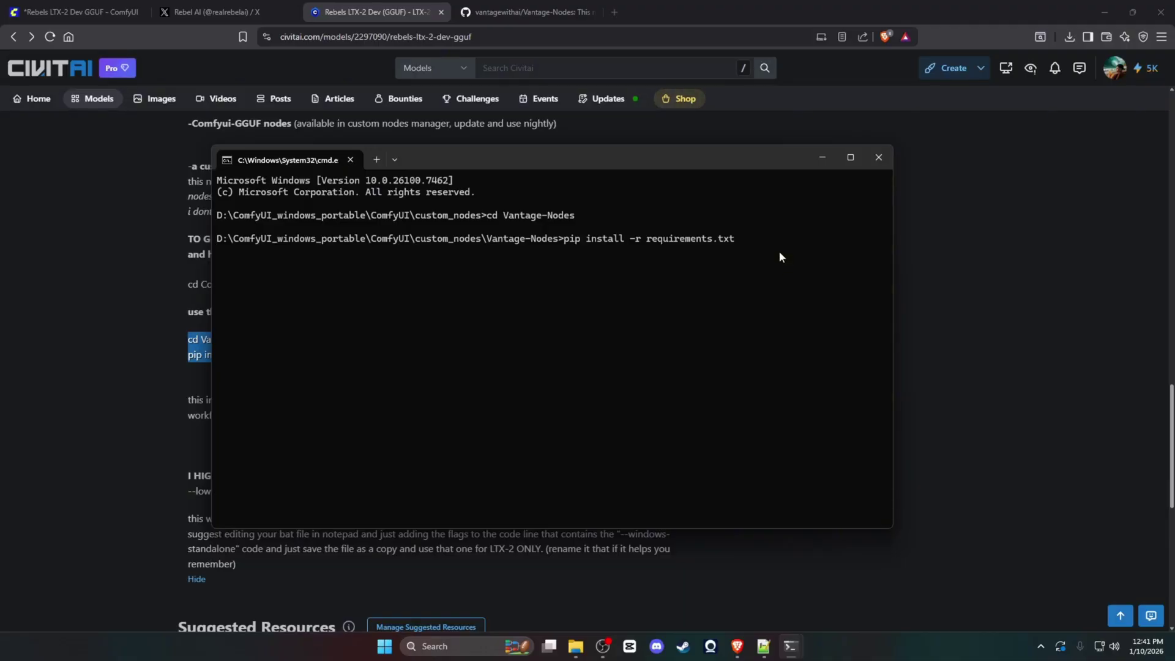
key("Return")
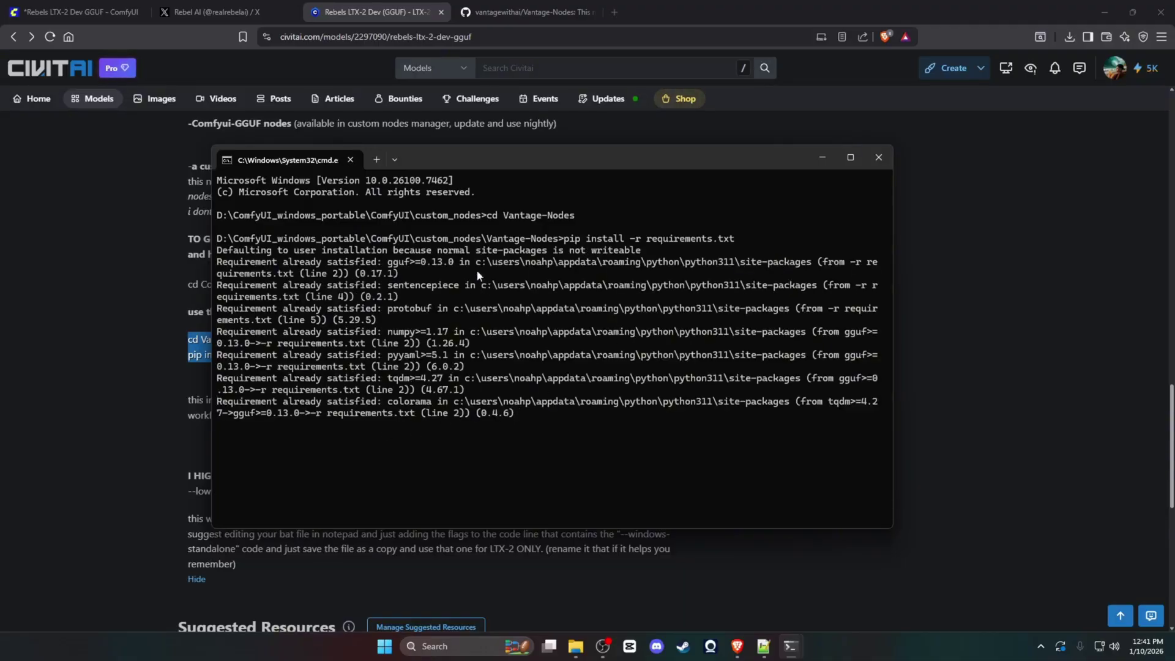
left_click(878, 158)
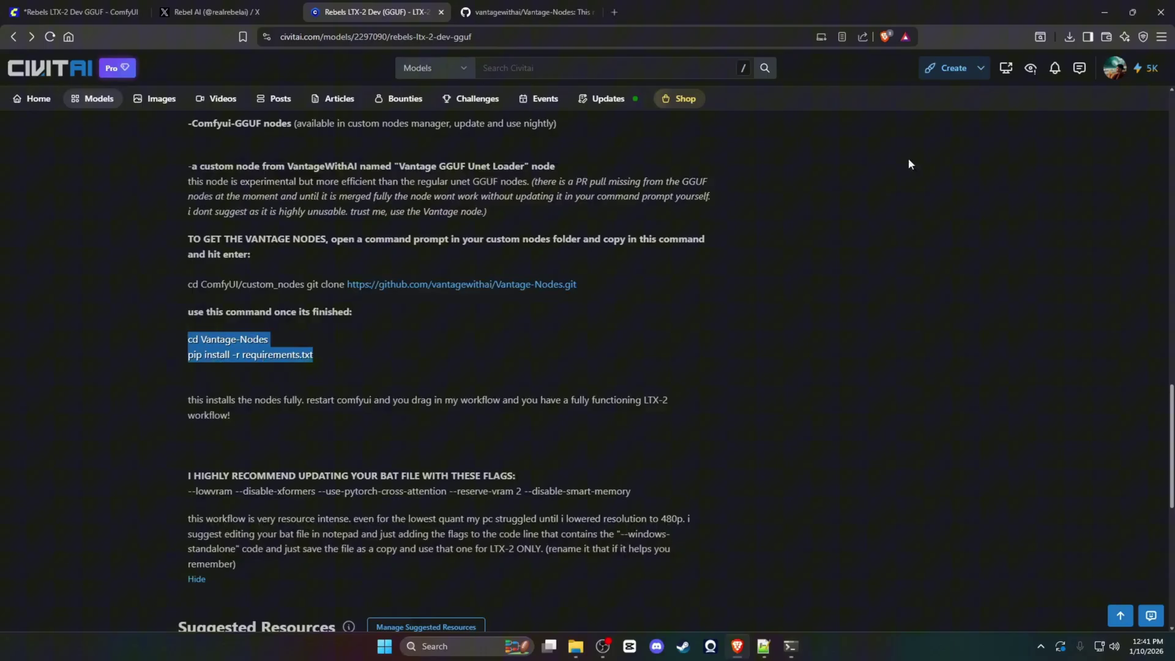
left_click(875, 385)
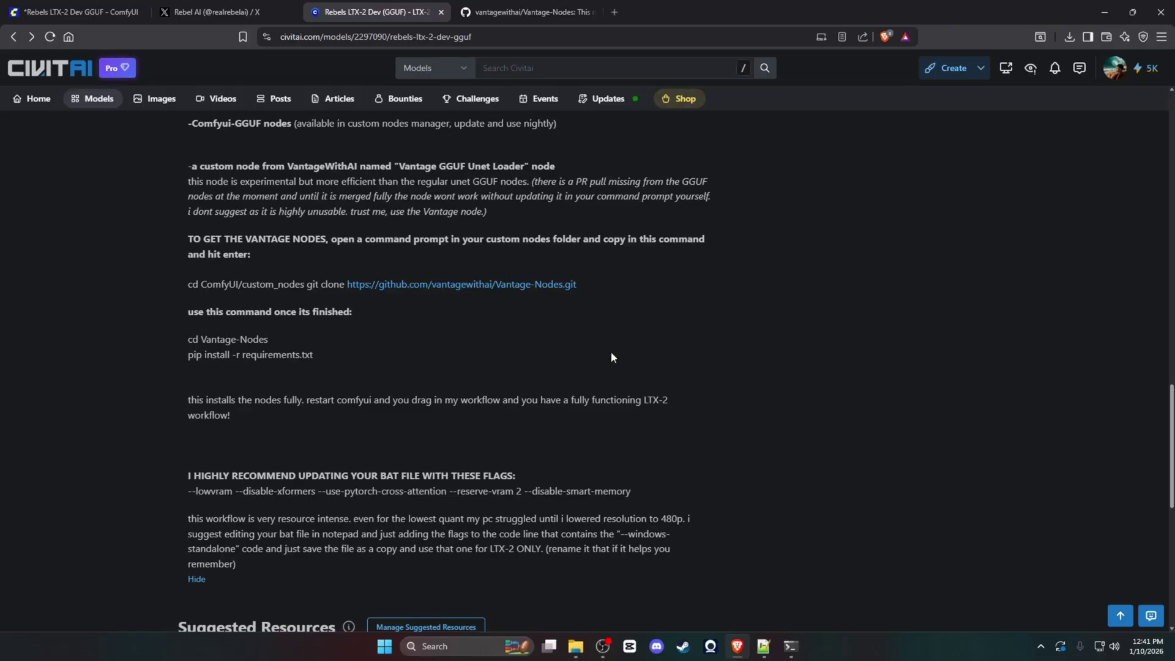
- Review the model download links, required custom nodes and recommended bat file flags in the Civitai page's description
scroll(610, 357, "up", 15)
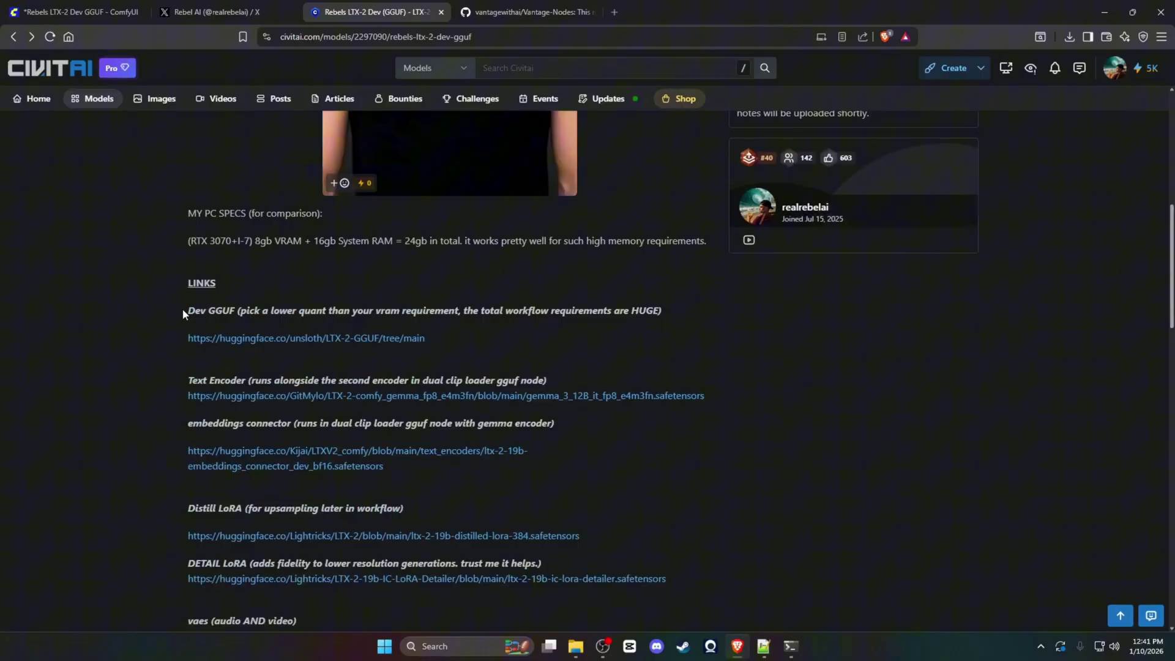
scroll(478, 373, "down", 5)
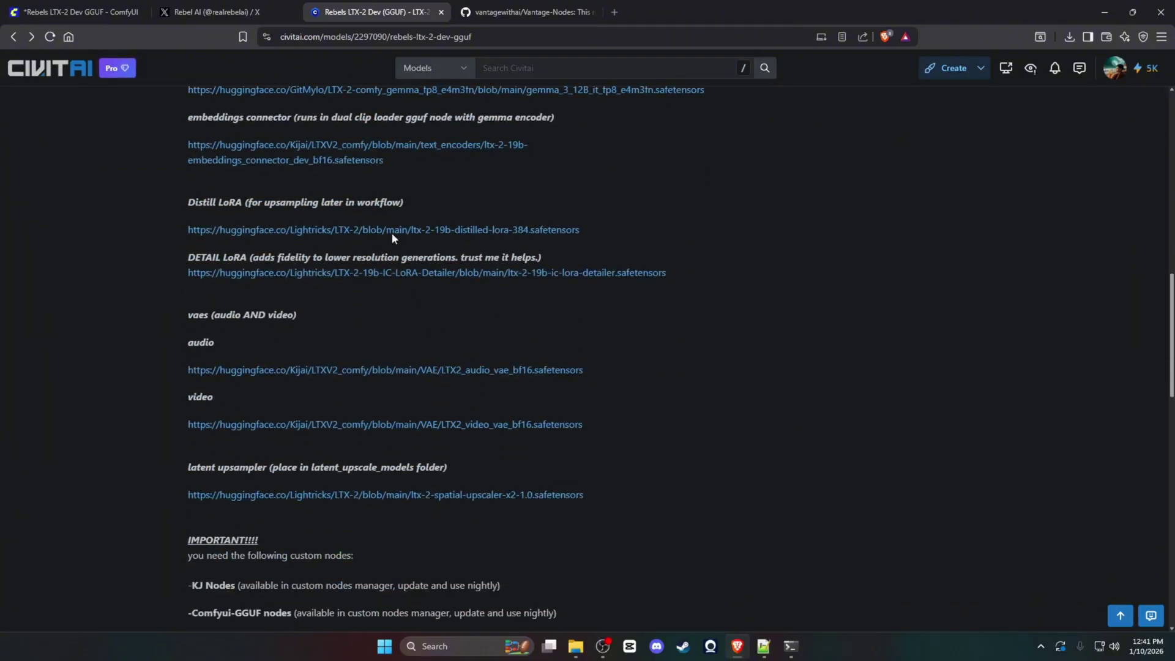
scroll(411, 336, "down", 3)
scroll(435, 443, "up", 4)
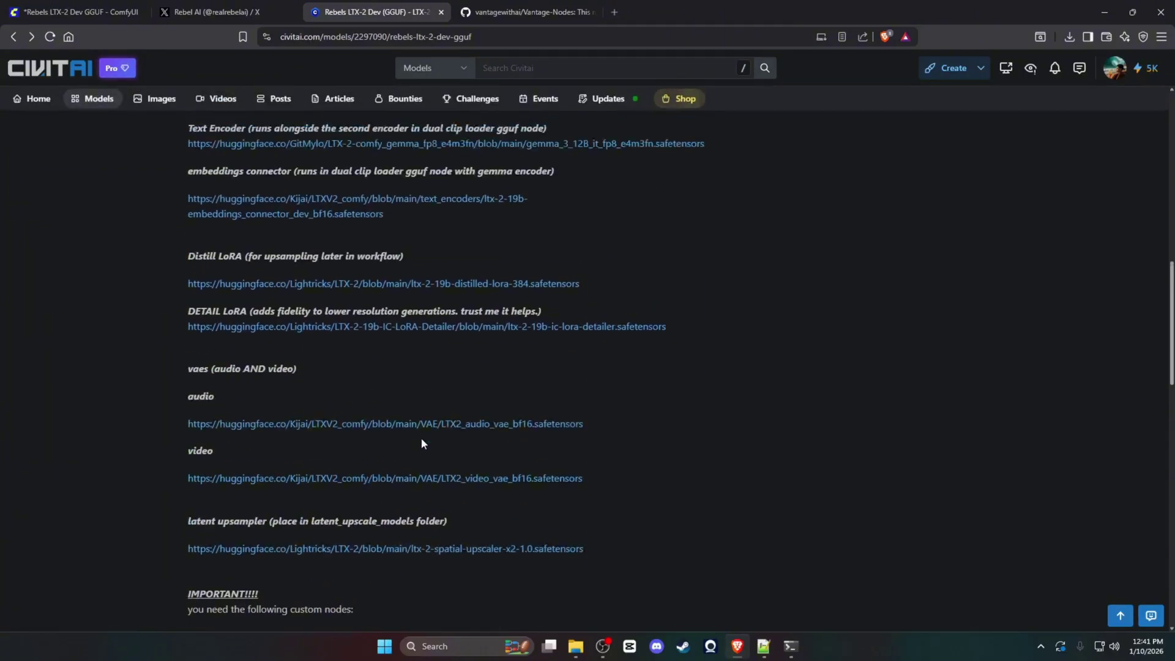
scroll(421, 443, "up", 3)
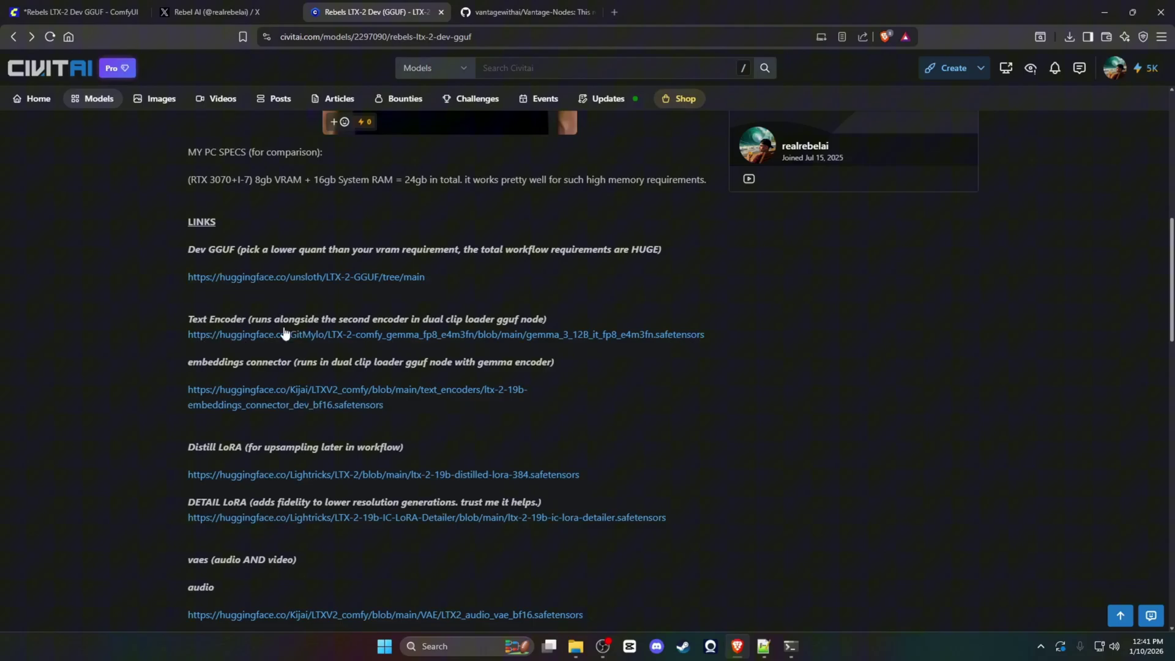
scroll(147, 373, "down", 2)
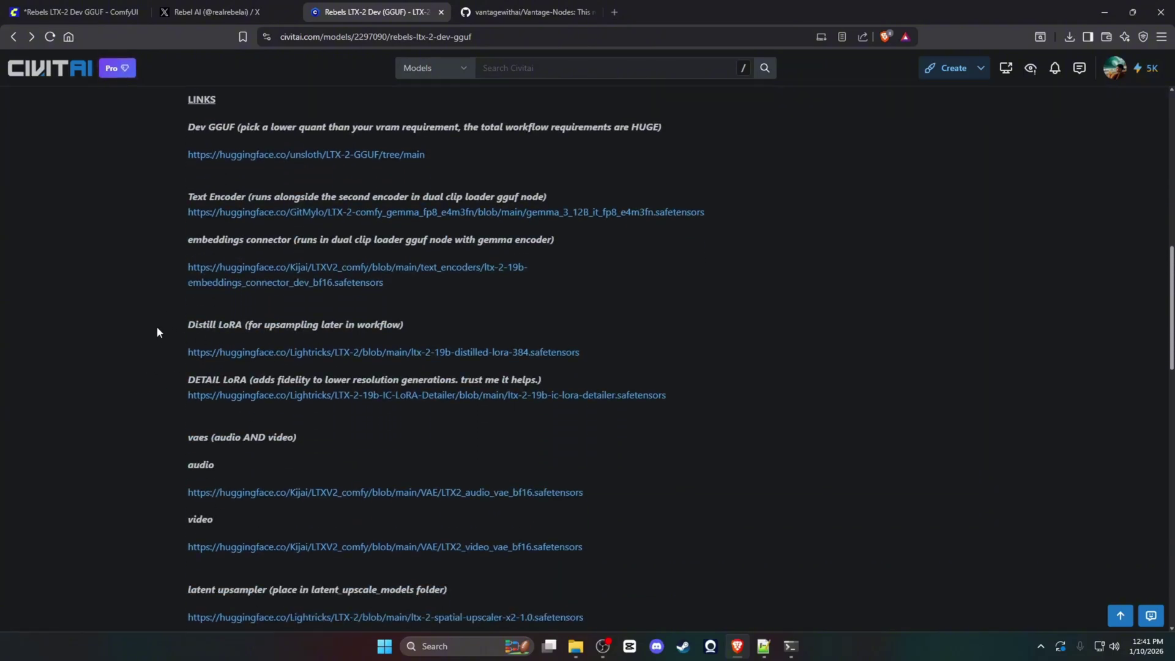
scroll(153, 331, "down", 3)
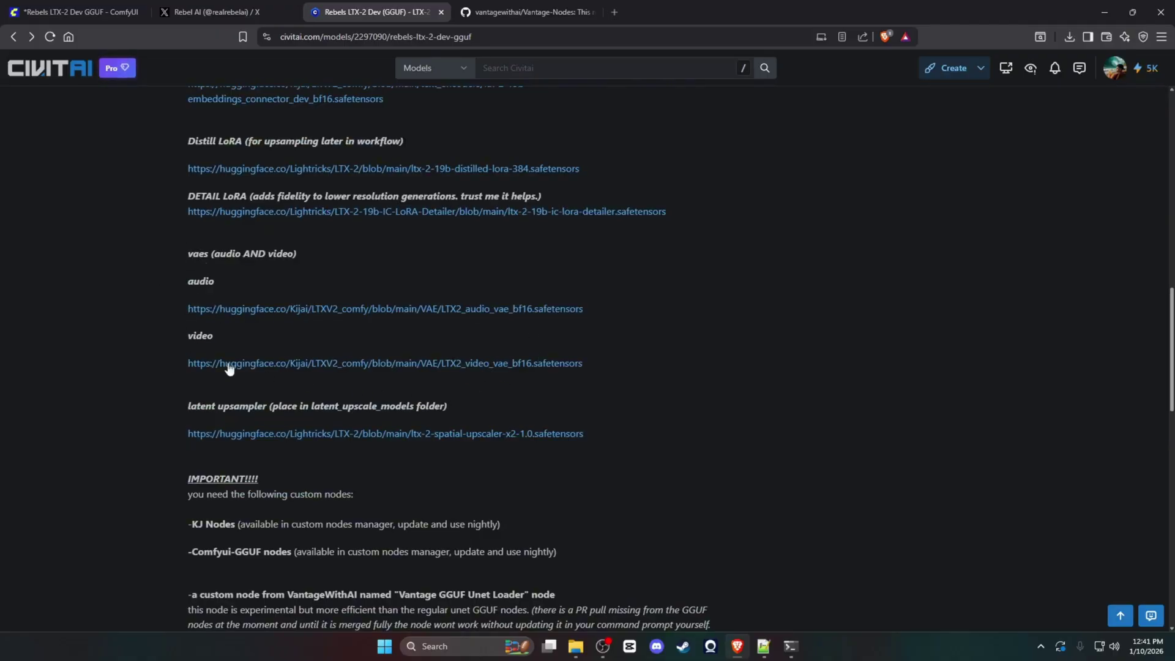
scroll(213, 282, "down", 2)
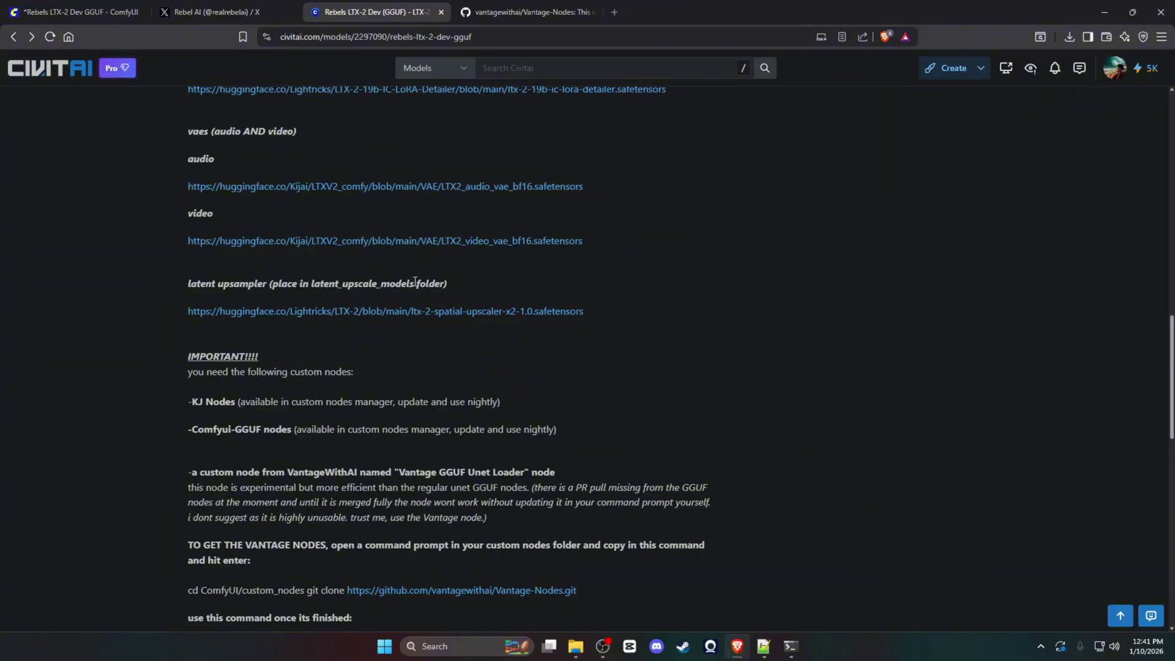
scroll(676, 336, "down", 8)
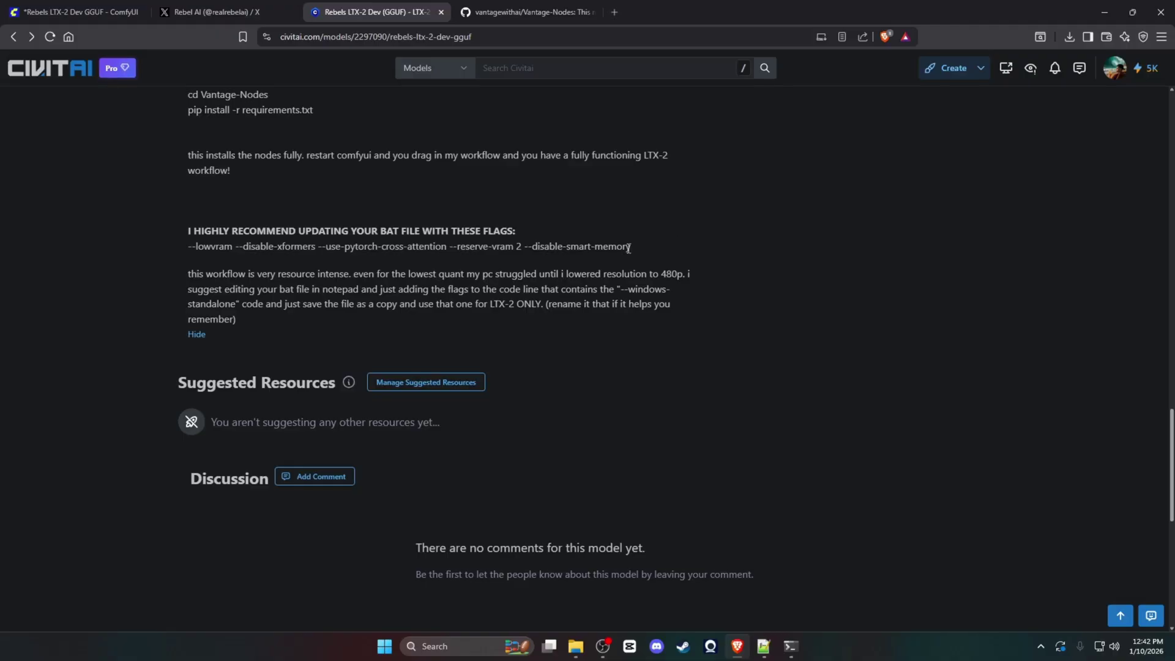
left_click_drag(628, 248, 184, 247)
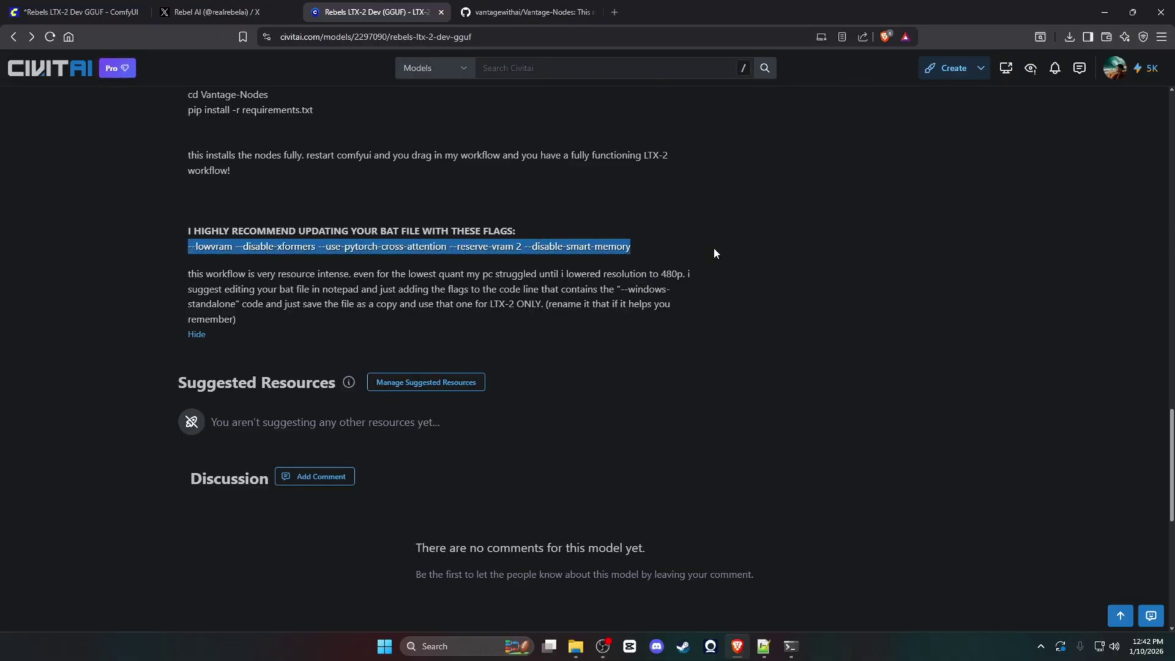
left_click(732, 249)
- Open run_nvidia_gpu -FLASH.bat from the ComfyUI_windows_portable folder in Notepad++ and delete the flags after --windows-standalone-build
left_click(577, 645)
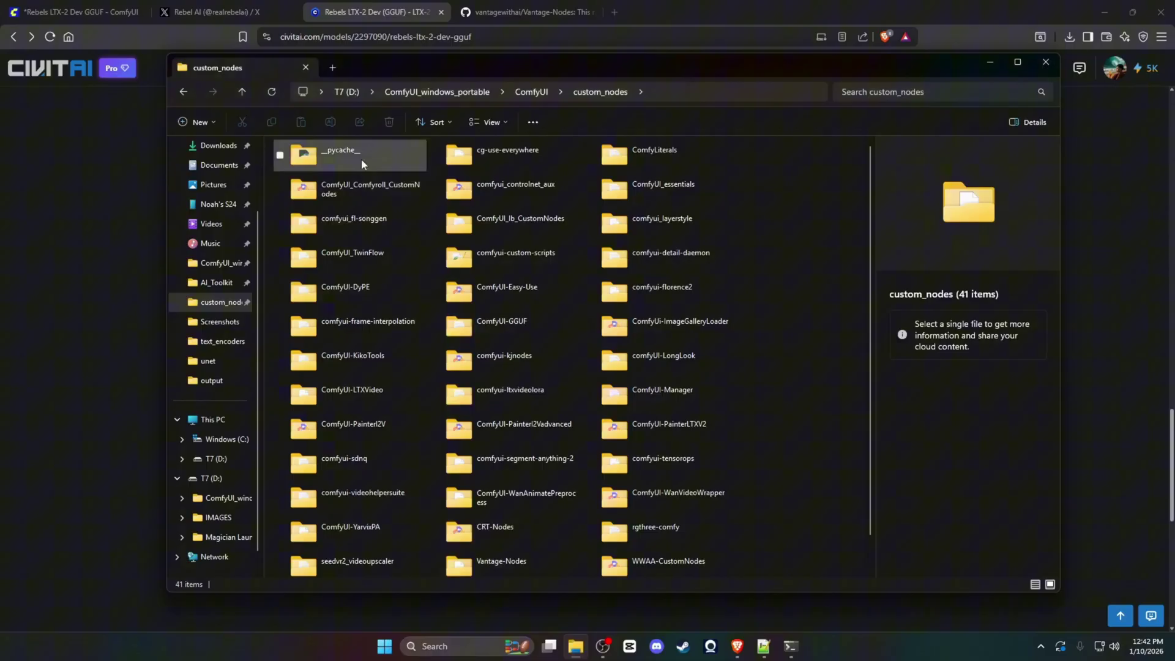
left_click(437, 92)
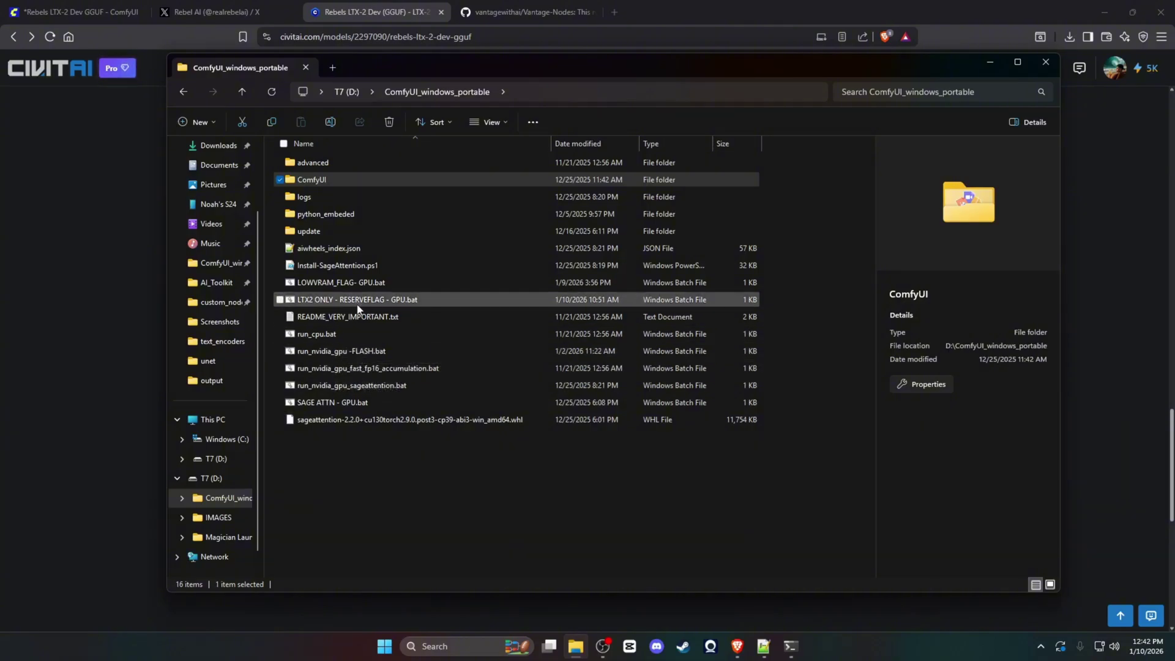
right_click(339, 351)
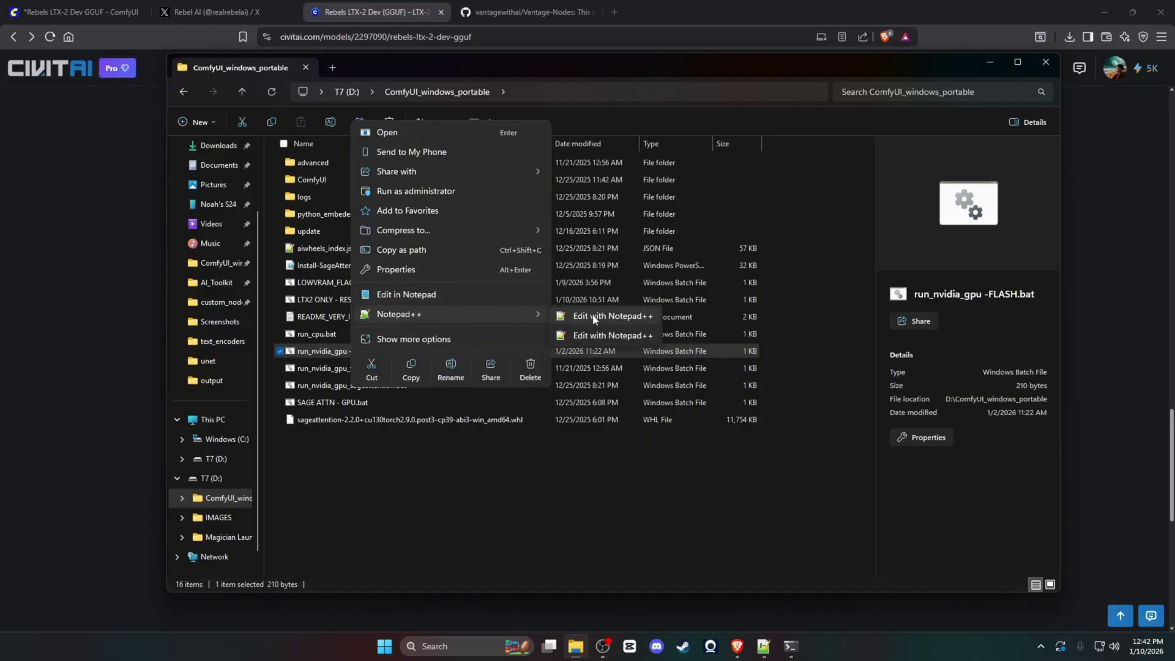
left_click(594, 317)
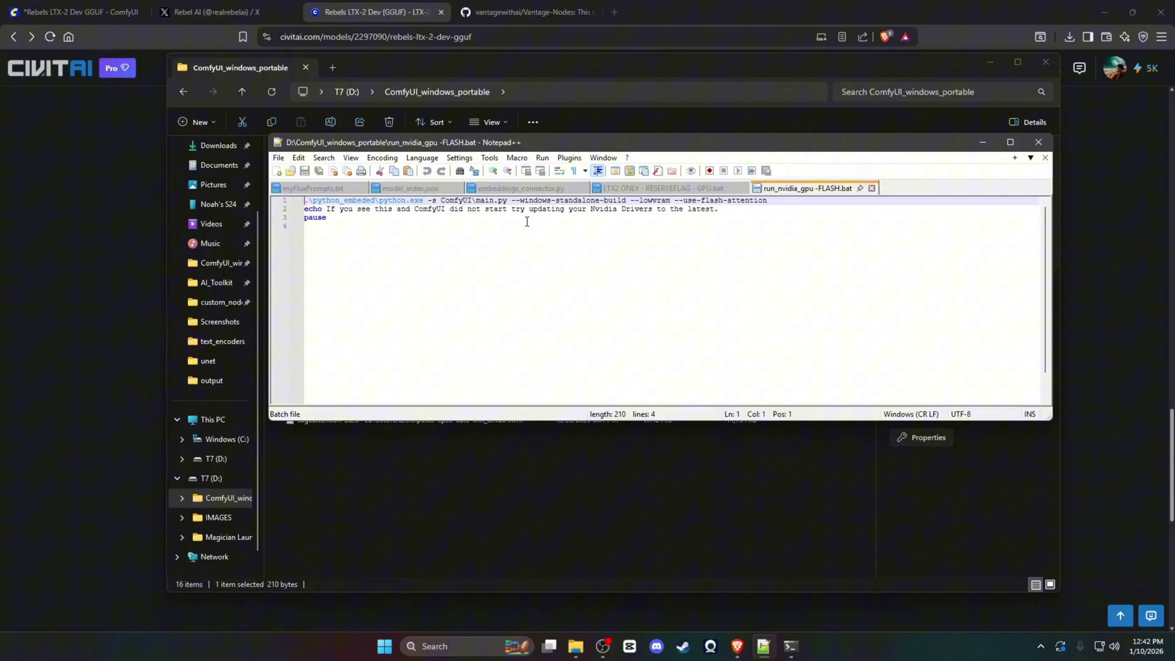
left_click_drag(768, 200, 626, 200)
key("BackSpace")
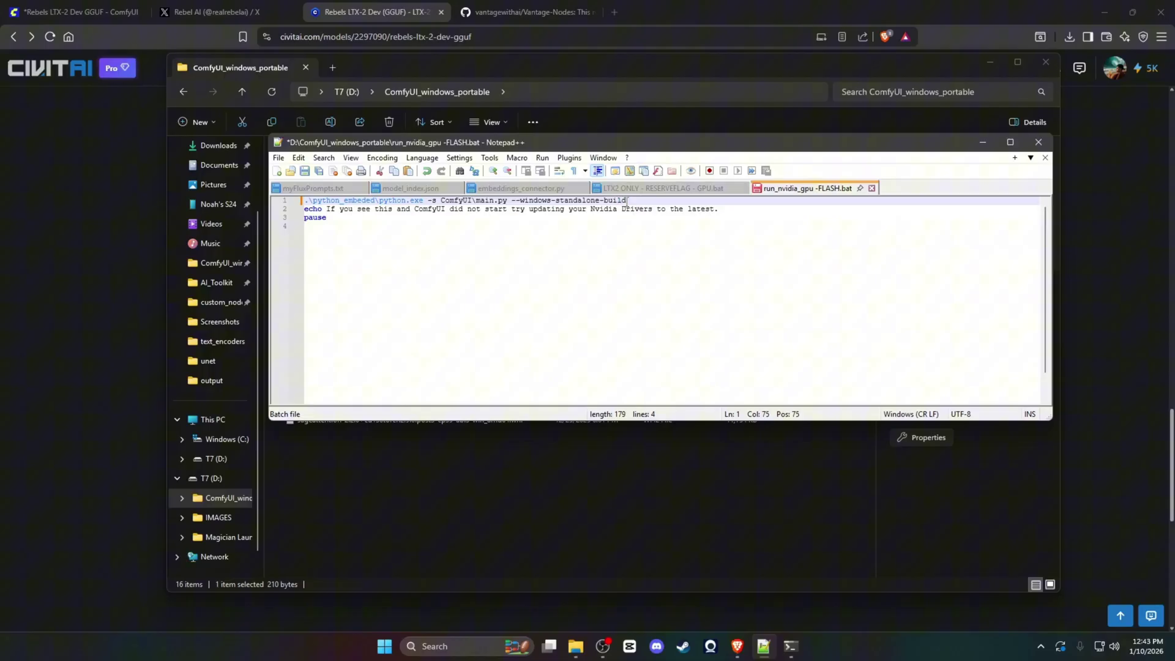
- Copy --lowvram --disable-xformers --use-pytorch-cross-attention --reserve-vram 2 --disable-smart-memory from the Civitai page and paste it after --windows-standalone-build in the bat file
key("alt+Tab")
left_click_drag(630, 246, 191, 247)
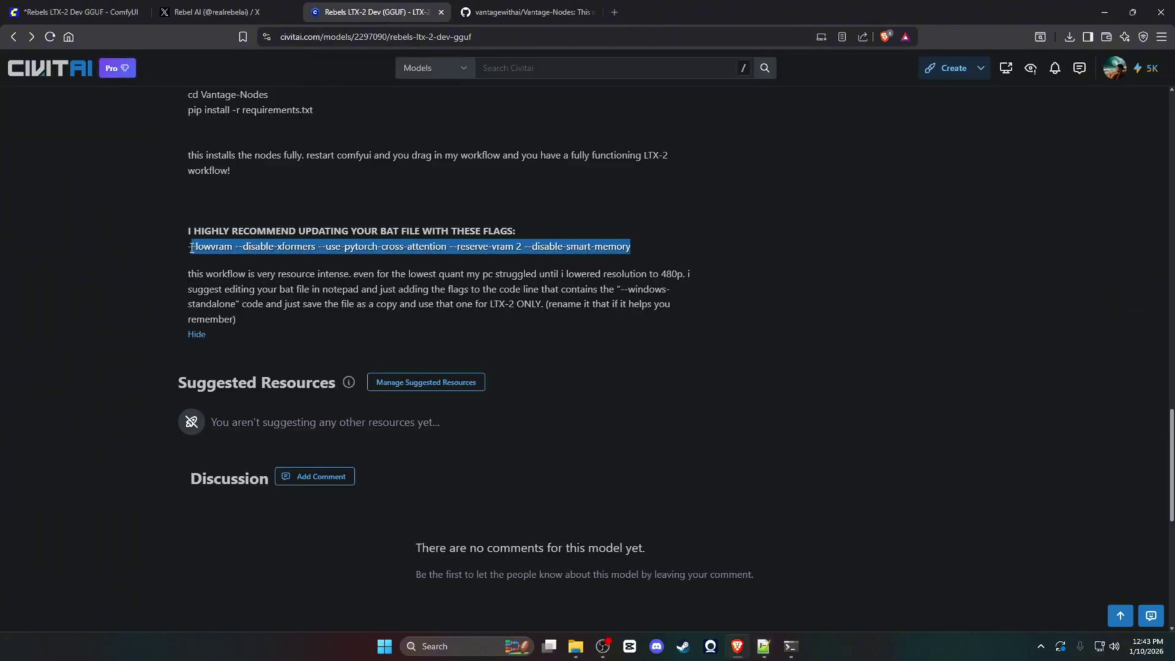
right_click(221, 247)
left_click(251, 259)
left_click_drag(188, 248, 196, 248)
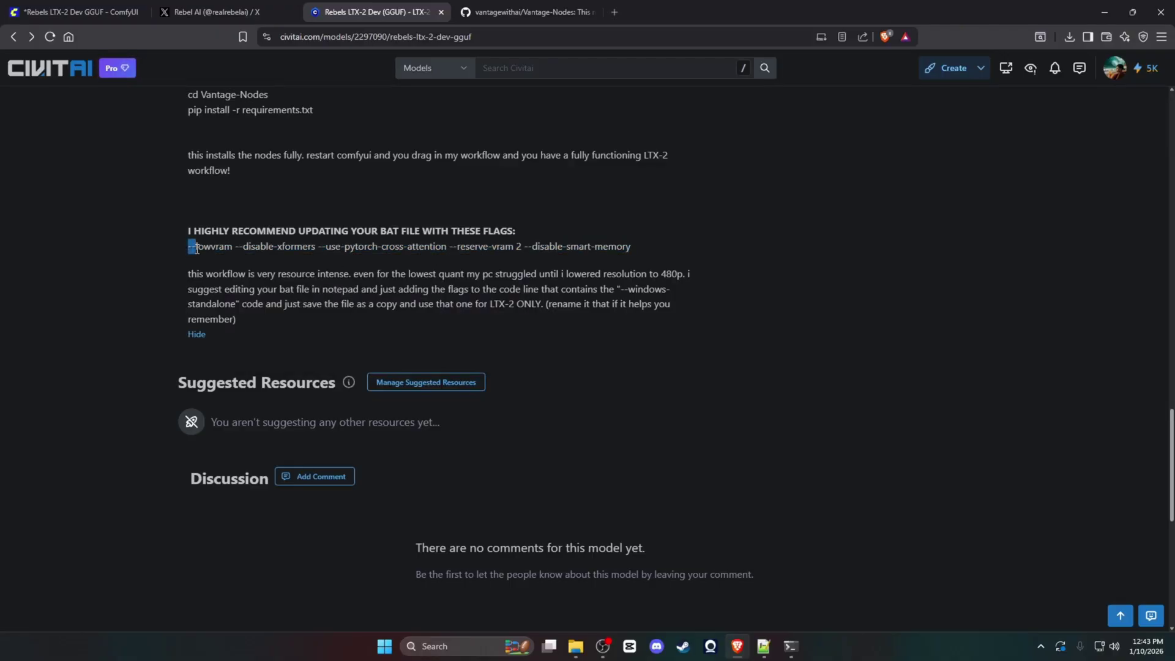
left_click(532, 142)
left_click(763, 646)
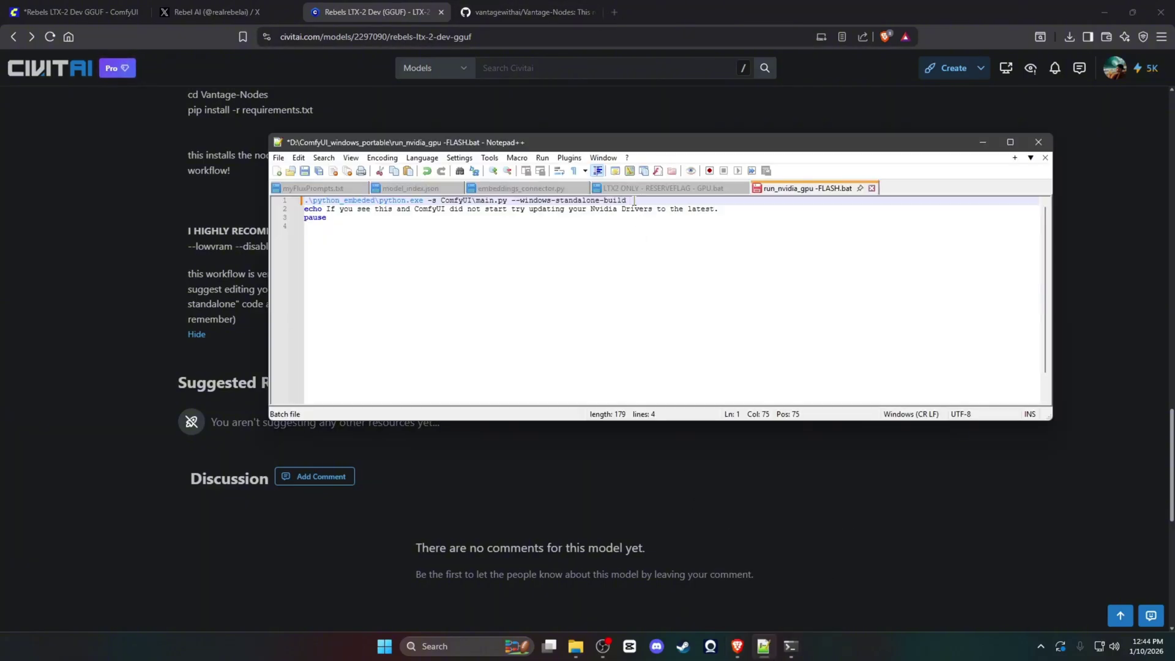
key("ctrl+v")
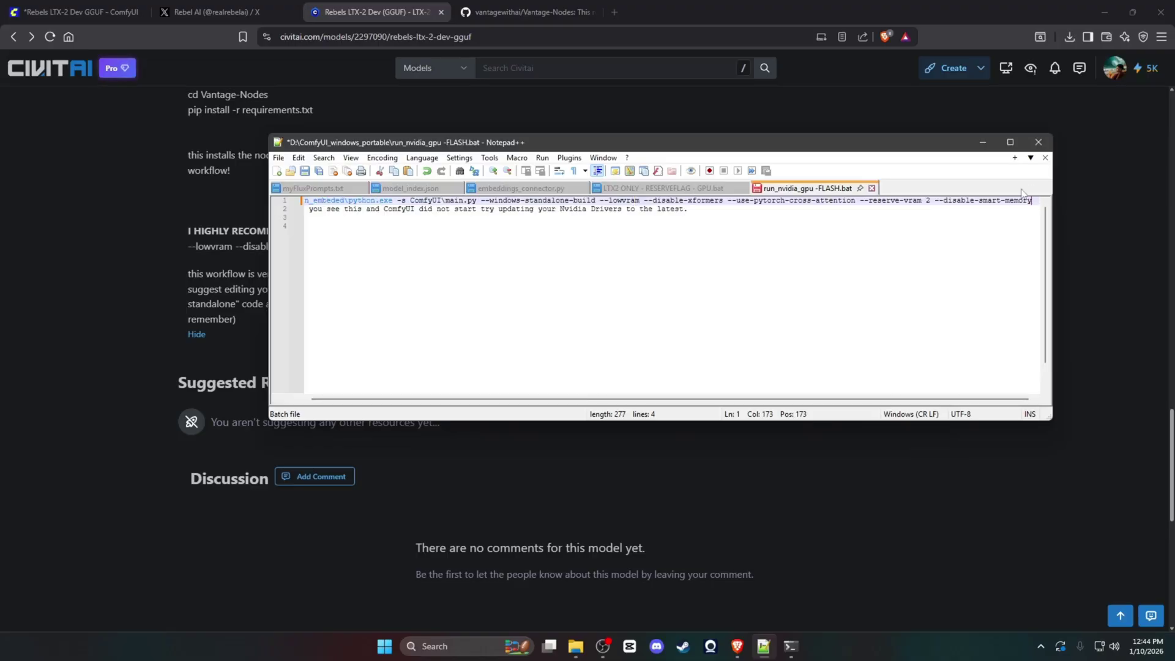
- Close Notepad++ without saving the edits to run_nvidia_gpu -FLASH.bat
left_click(278, 158)
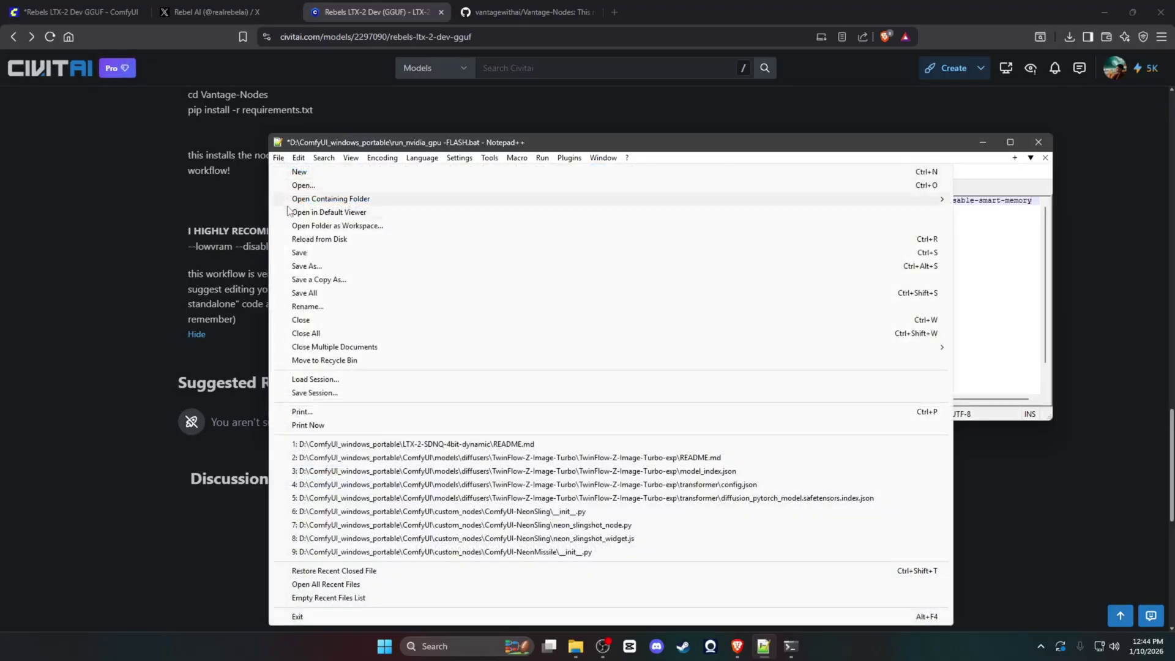
left_click(300, 252)
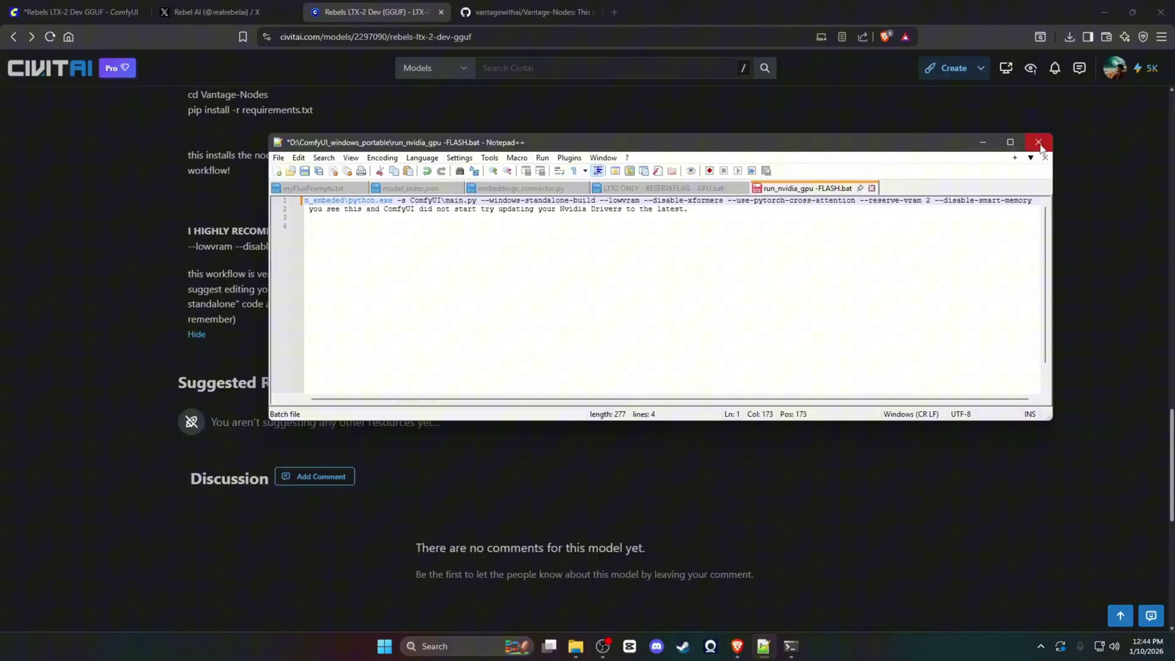
left_click(1038, 142)
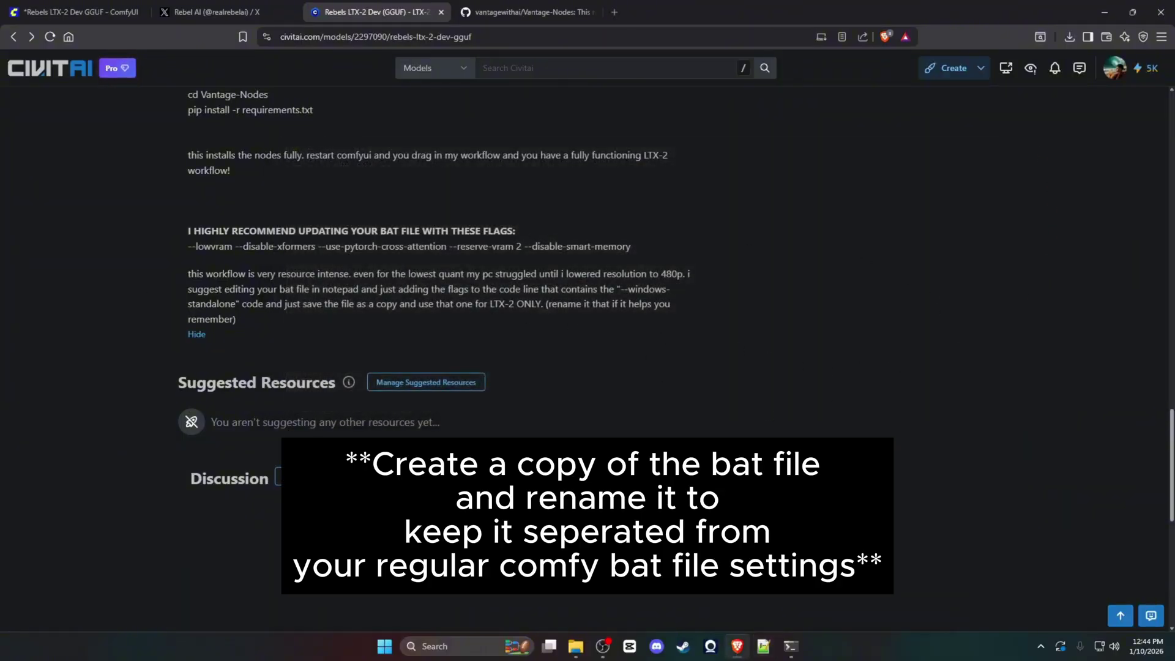
key("alt+Tab")
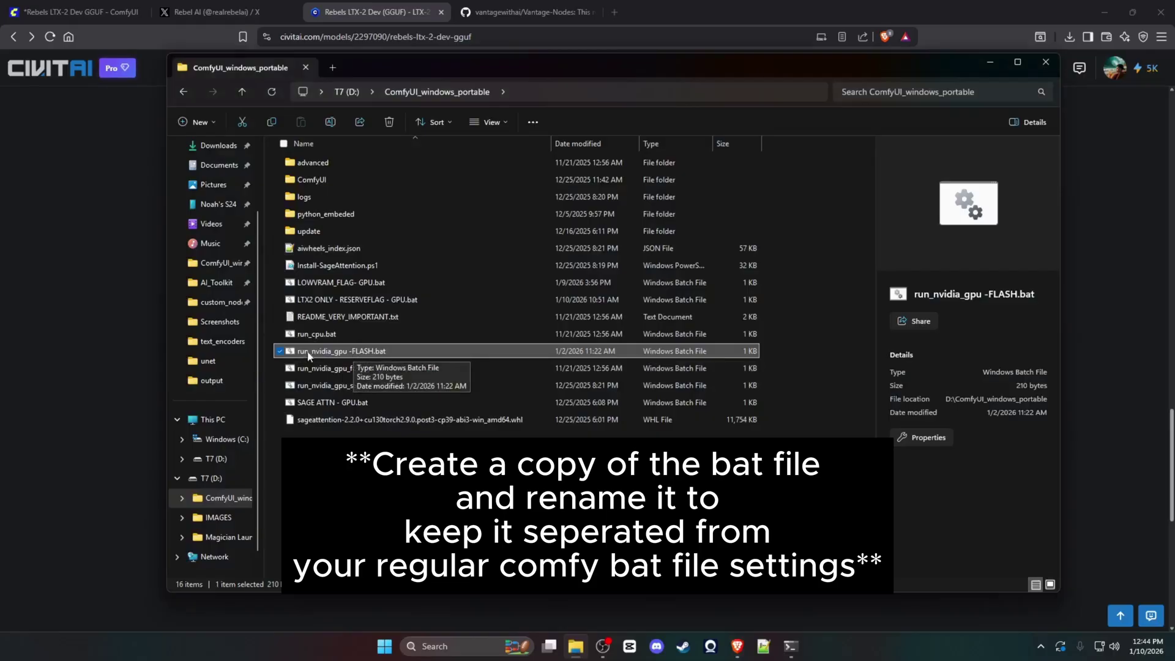
right_click(368, 354)
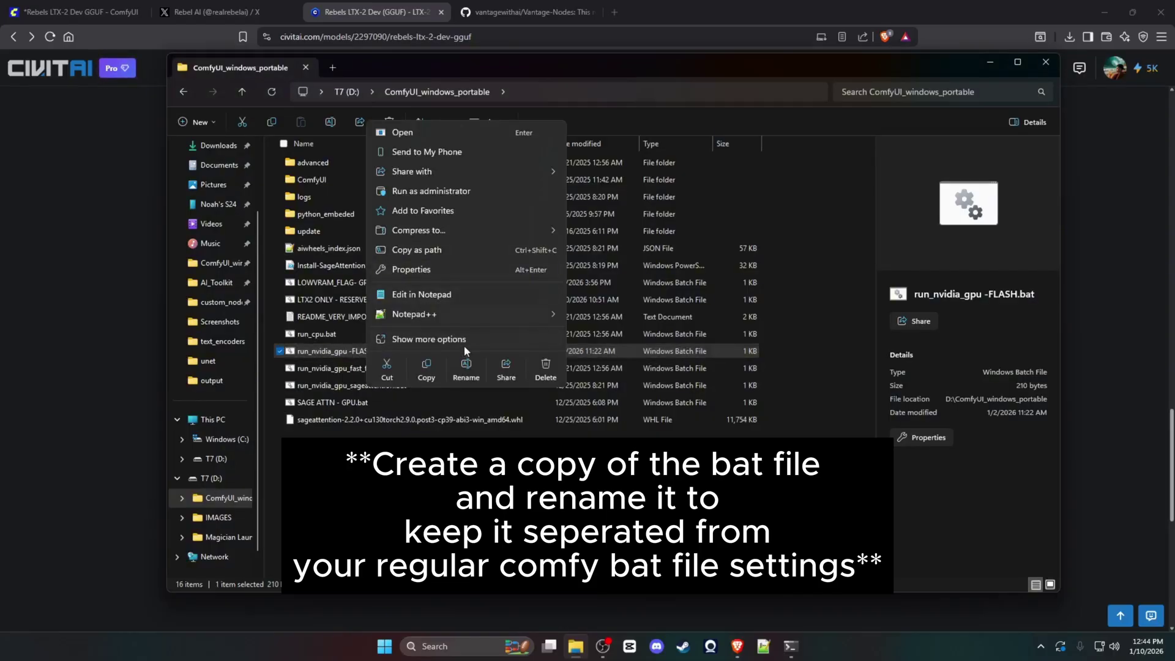
left_click(465, 369)
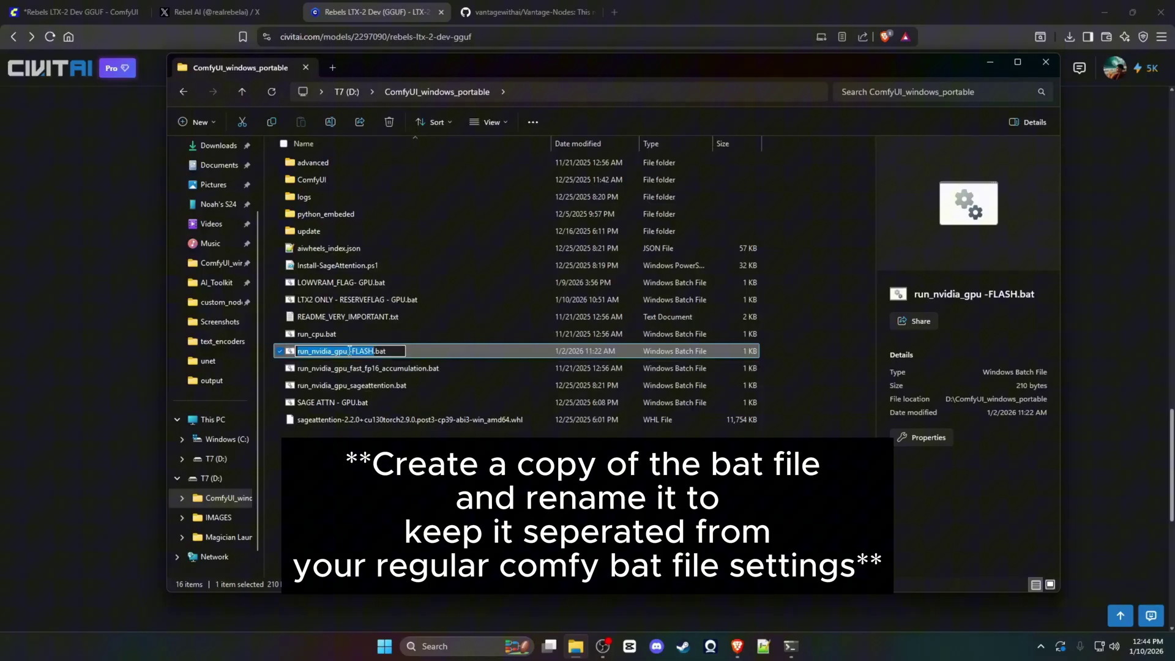
left_click_drag(349, 351, 374, 351)
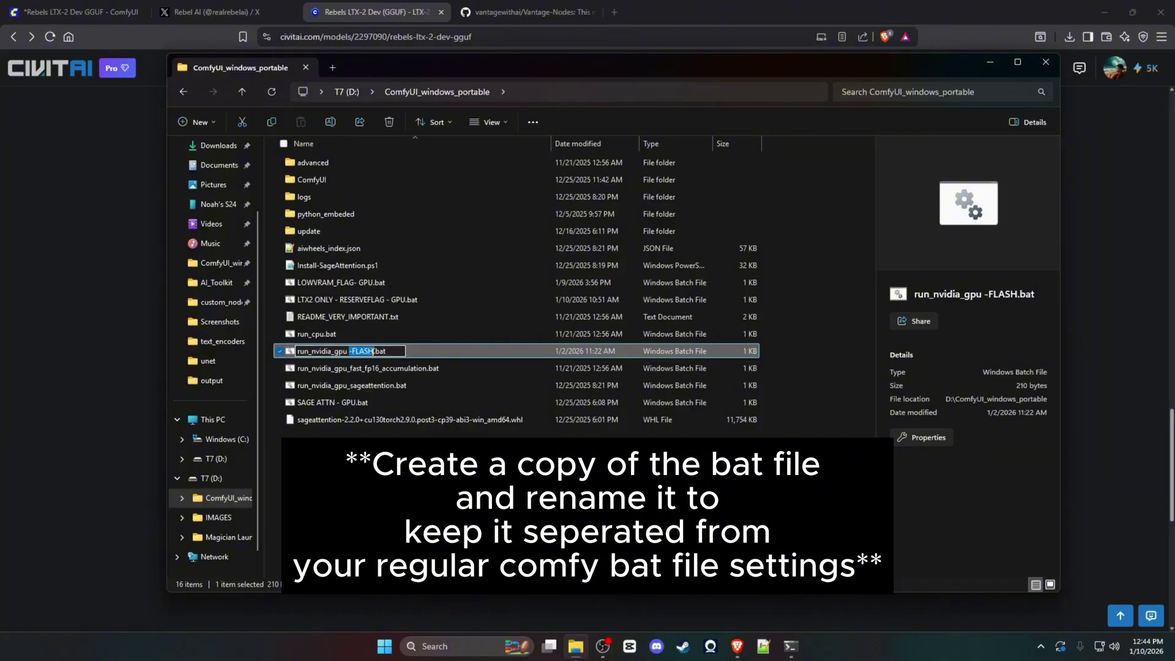
left_click(383, 302)
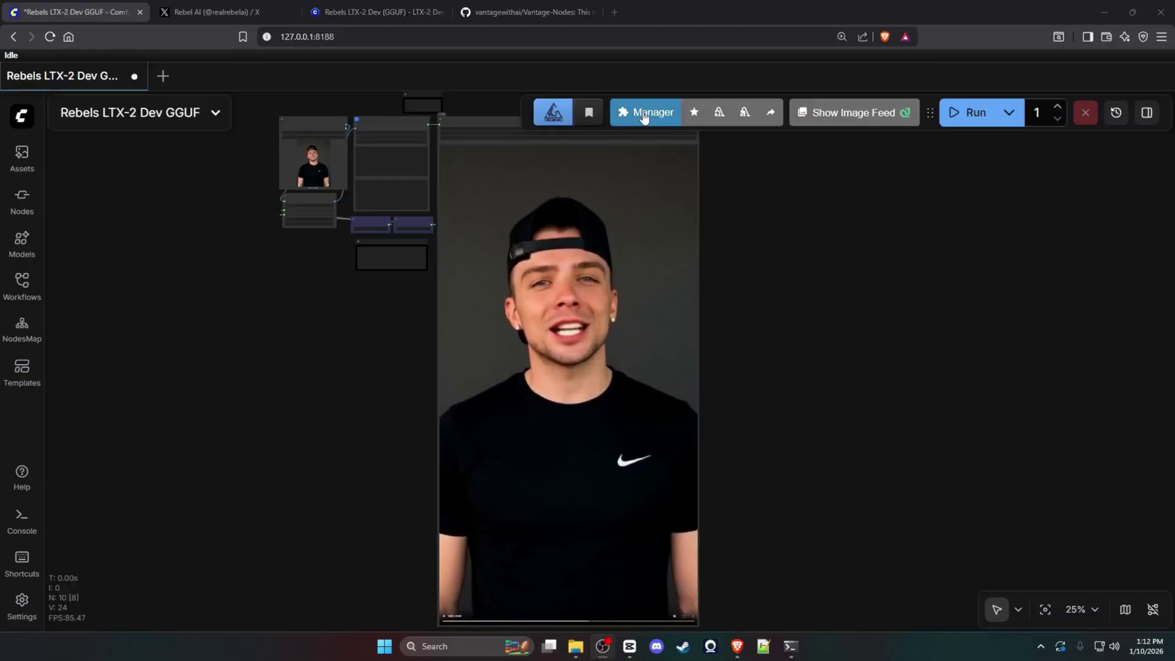
- Search ComfyUI's custom nodes manager for "gguf" and "kj" to check the required node packs, and close the manager
left_click(639, 114)
left_click(513, 212)
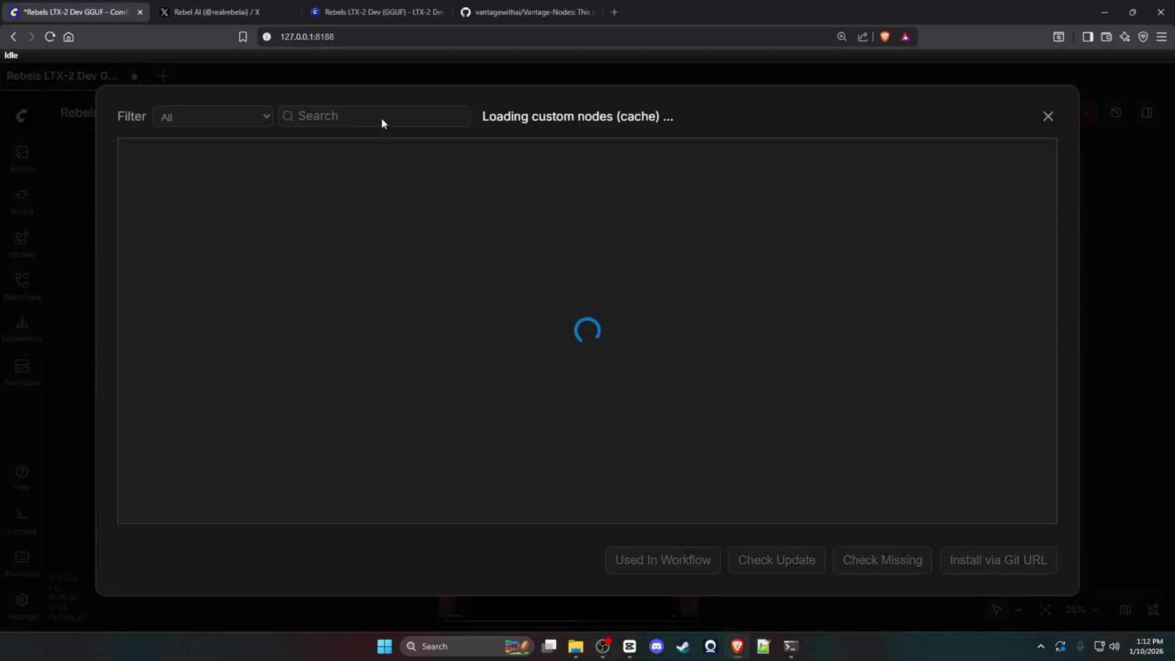
type("gguf")
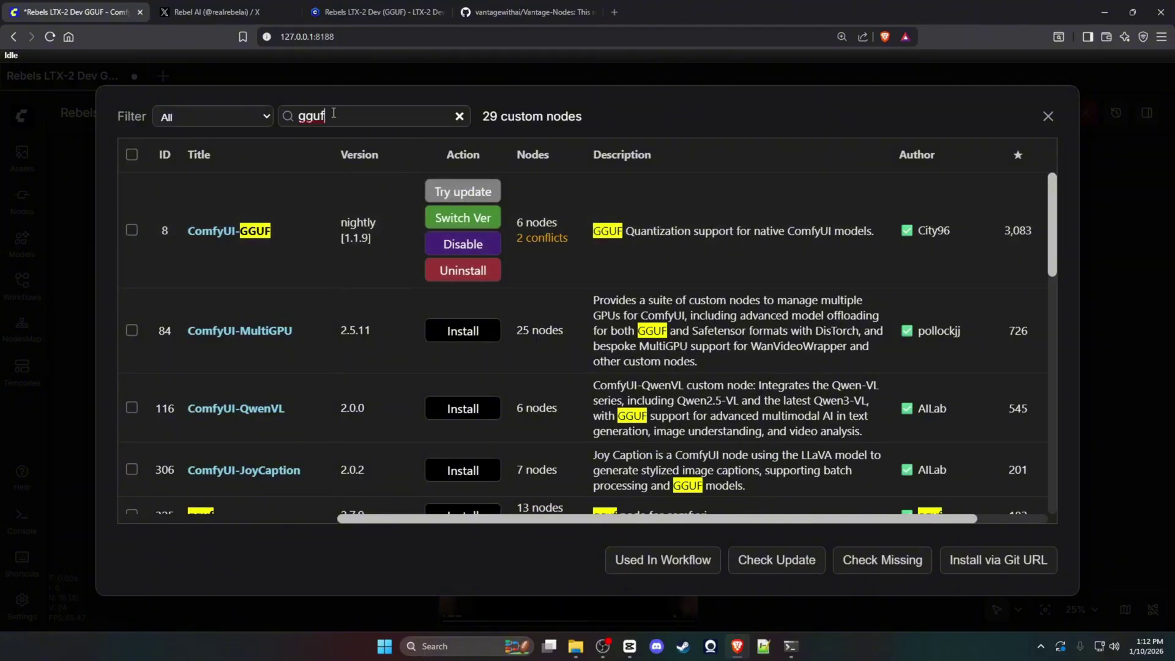
left_click_drag(333, 113, 299, 112)
type("kj")
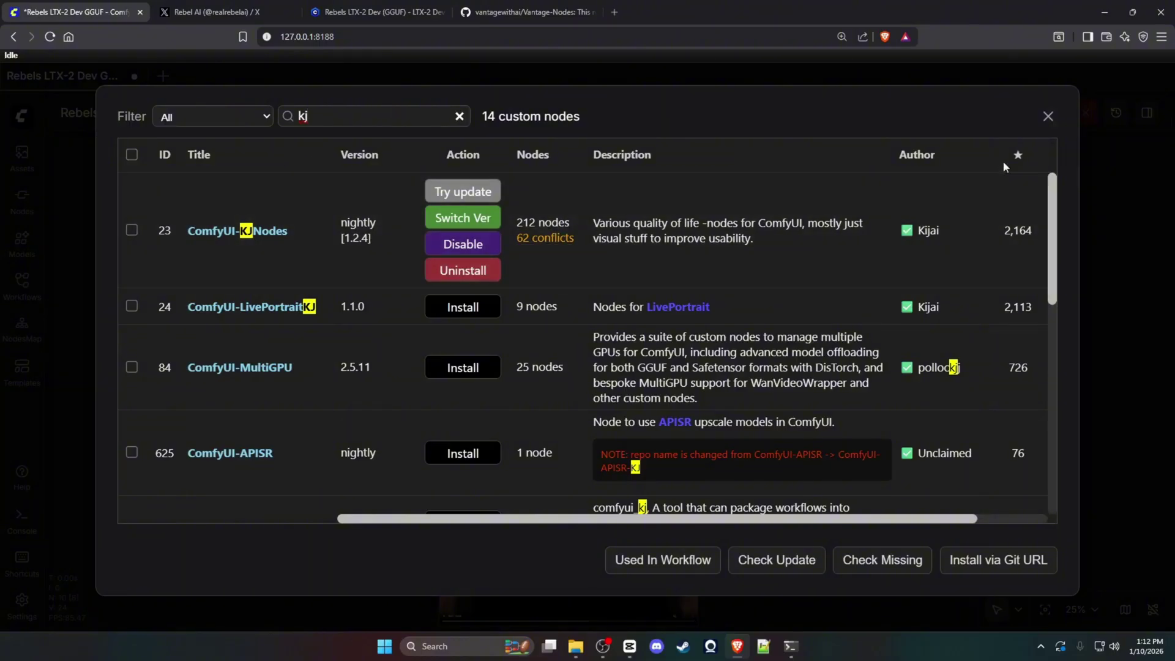
left_click(1048, 116)
- Minimise File Explorer, return to the Rebels LTX-2 Dev GGUF workflow in ComfyUI, and examine its image, text-to-video and size nodes up close
left_click(338, 370)
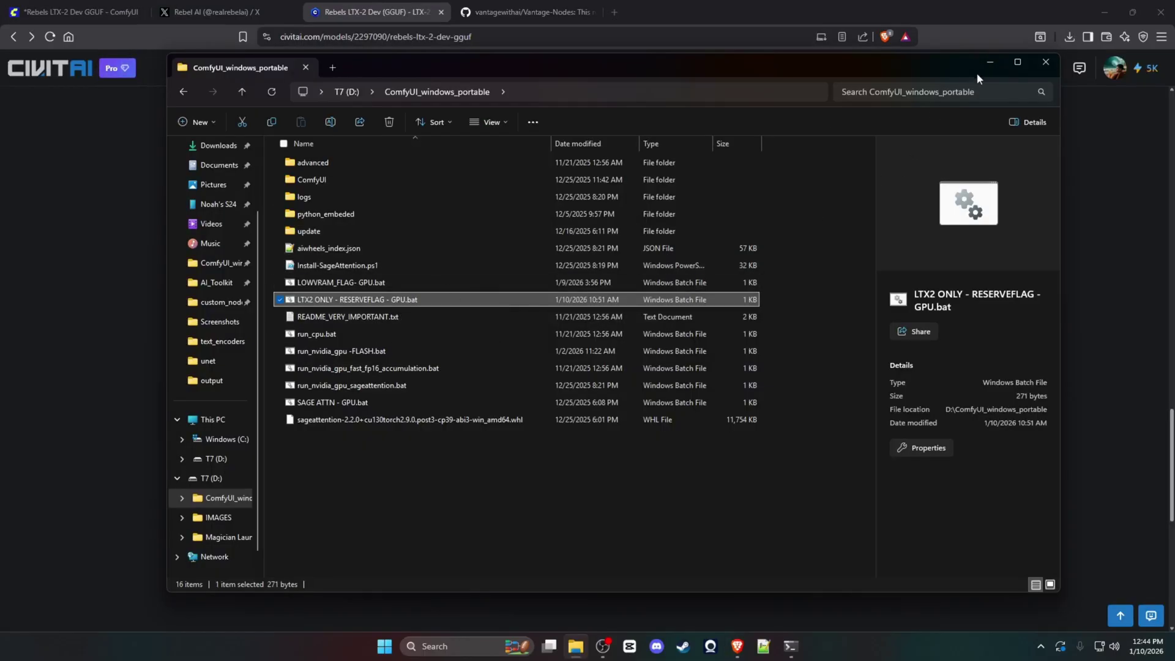
left_click(991, 62)
scroll(367, 233, "up", 7)
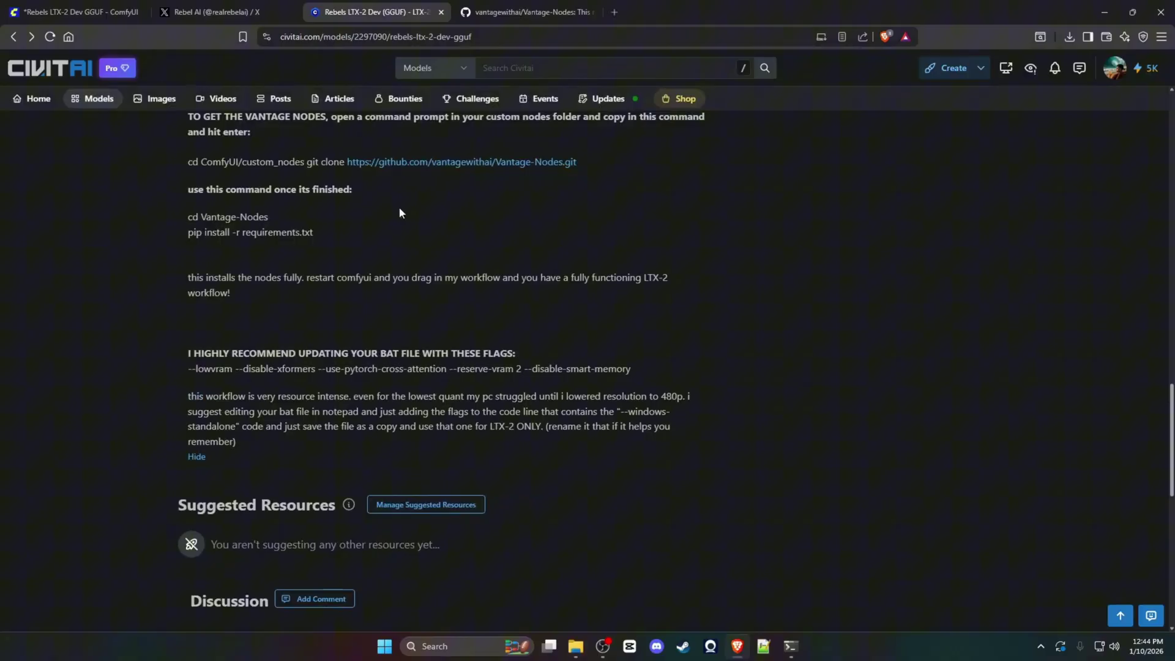
scroll(143, 65, "up", 5)
left_click(92, 19)
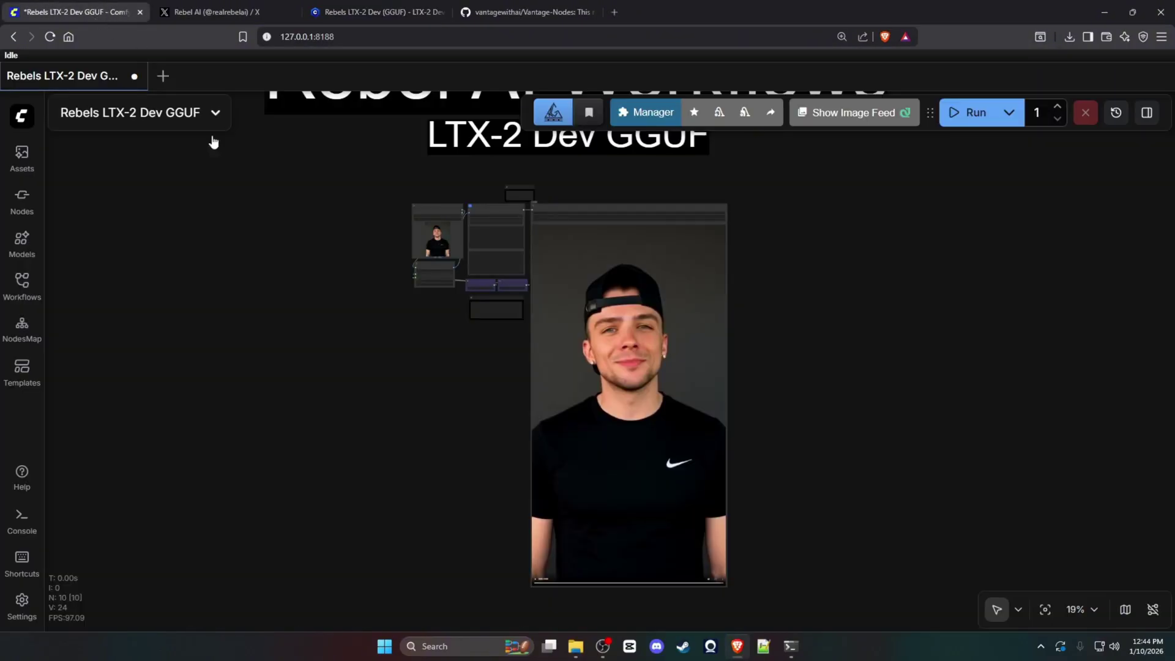
left_click_drag(272, 401, 366, 409)
scroll(294, 383, "down", 3)
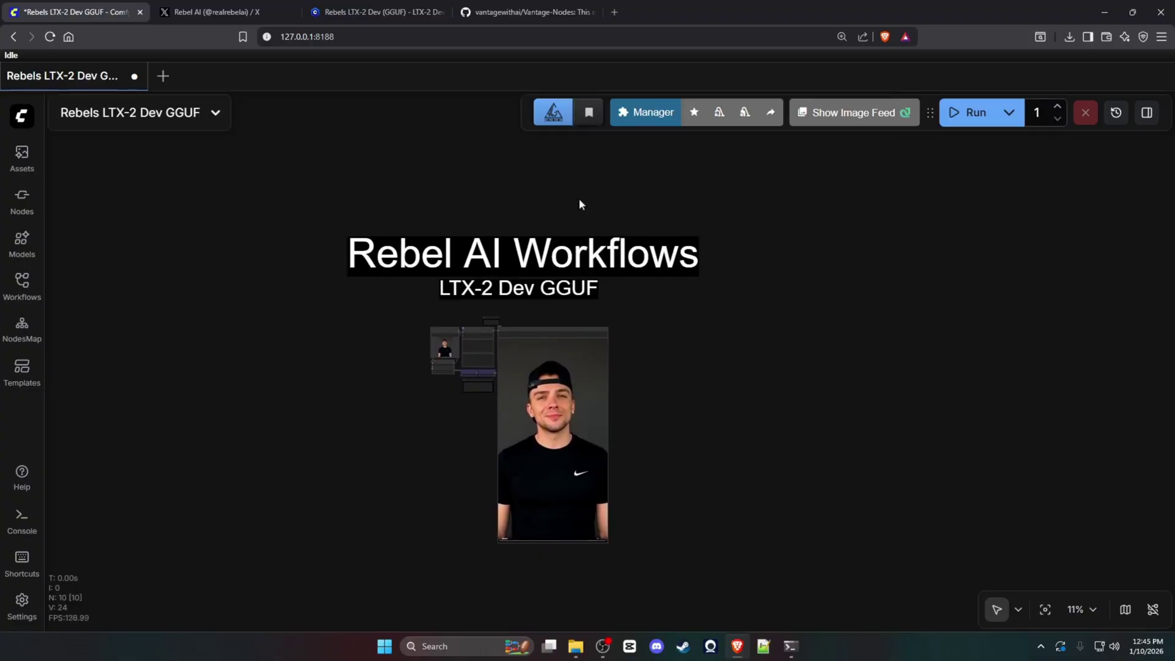
scroll(466, 353, "up", 20)
left_click_drag(366, 523, 353, 536)
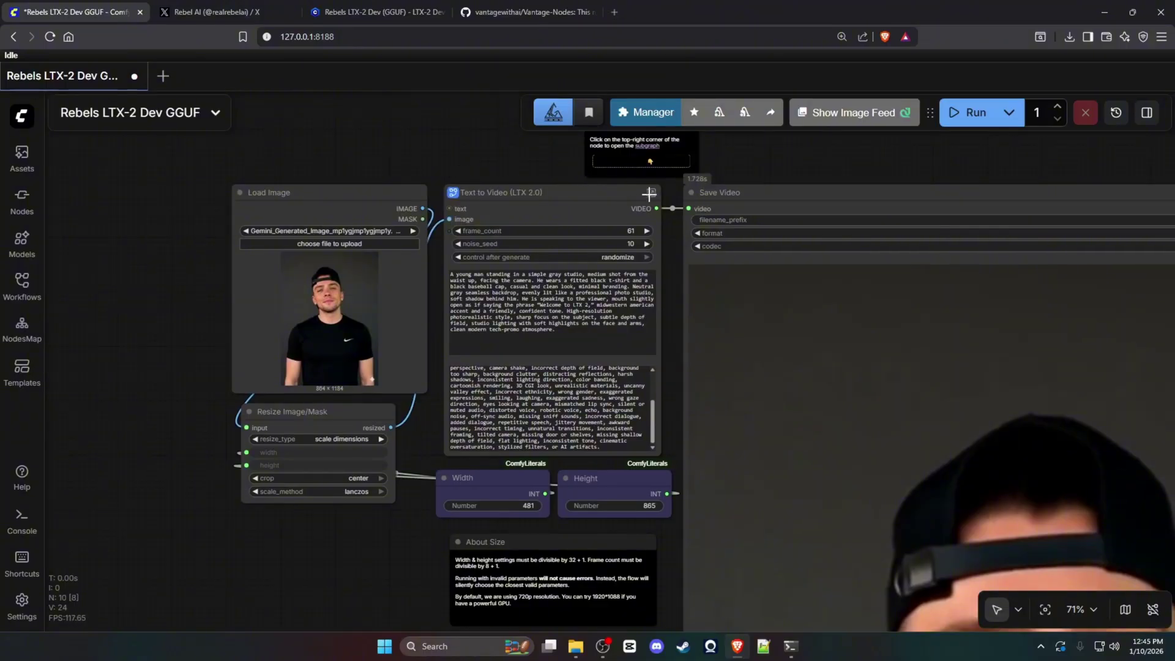
left_click_drag(496, 145, 391, 183)
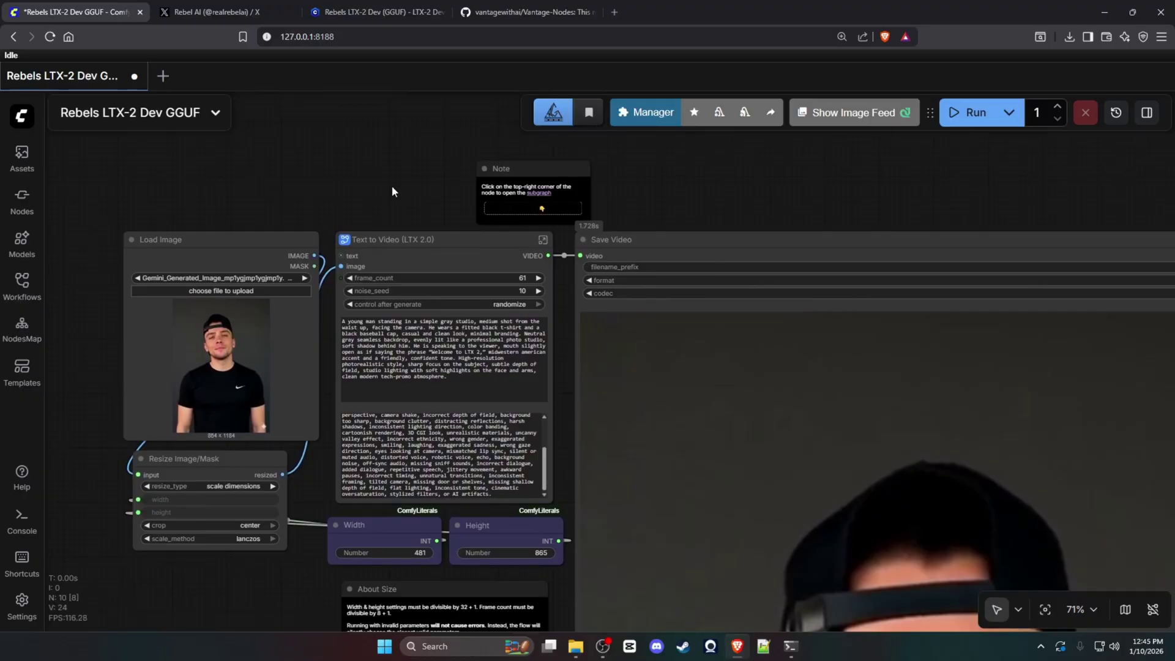
- Open the Text to Video (LTX 2.0) subgraph and select ltx-2-19b-dev-Q3_K_S.gguf in the Vantage GGUF UNET Loader
left_click_drag(392, 191, 409, 154)
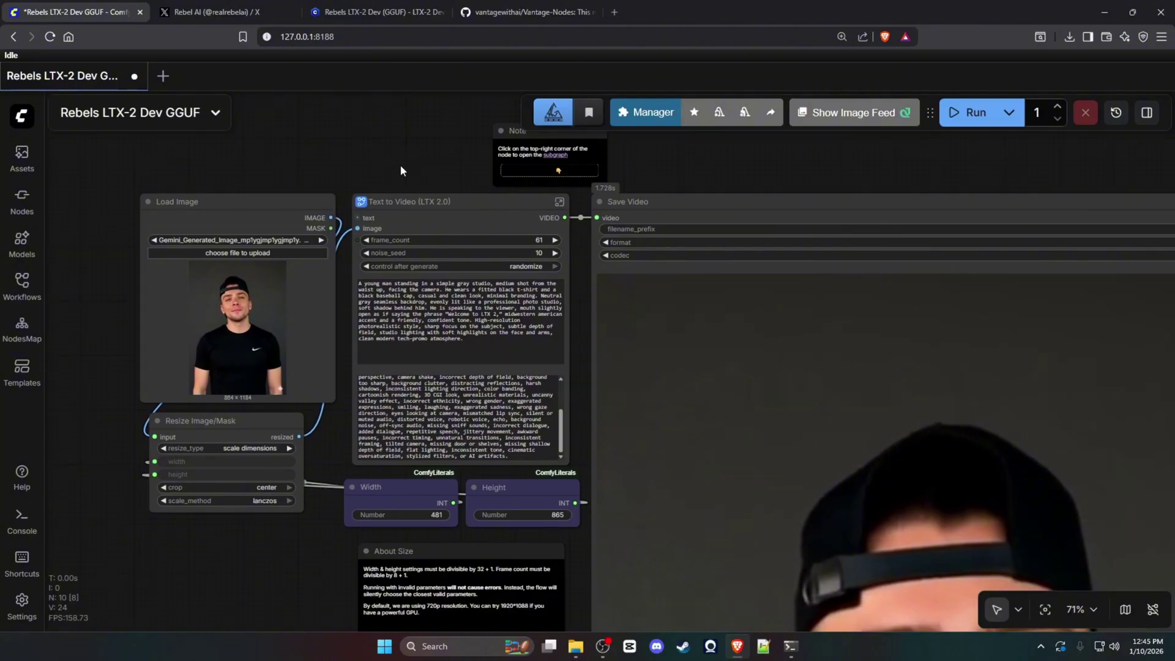
scroll(400, 164, "down", 5)
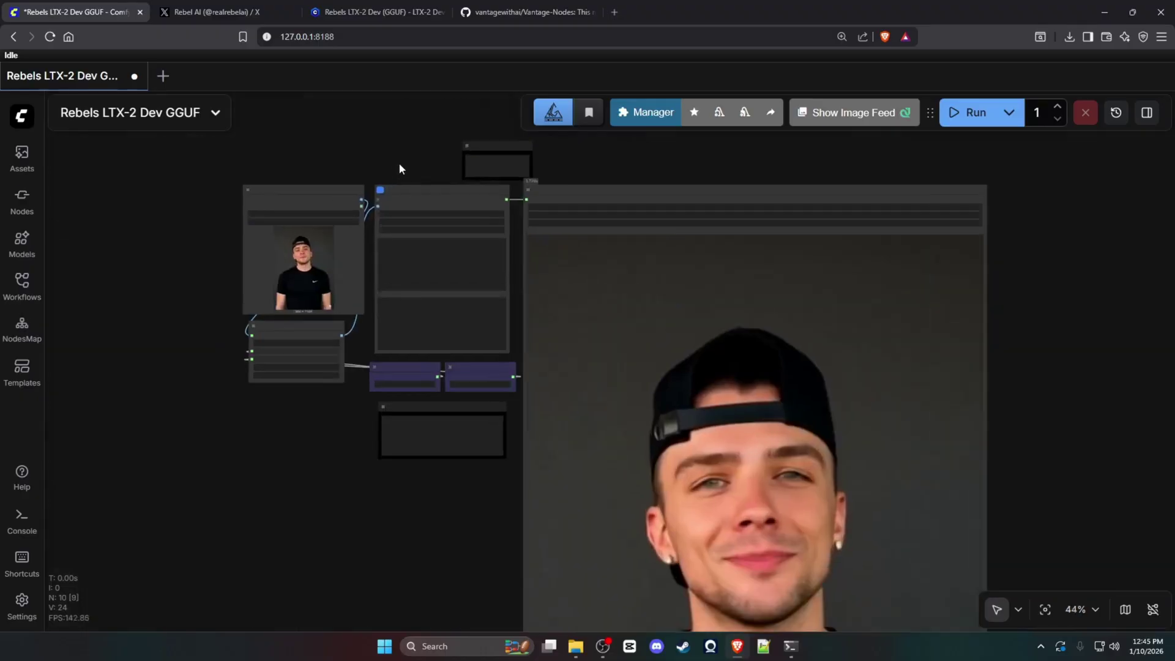
scroll(399, 163, "up", 3)
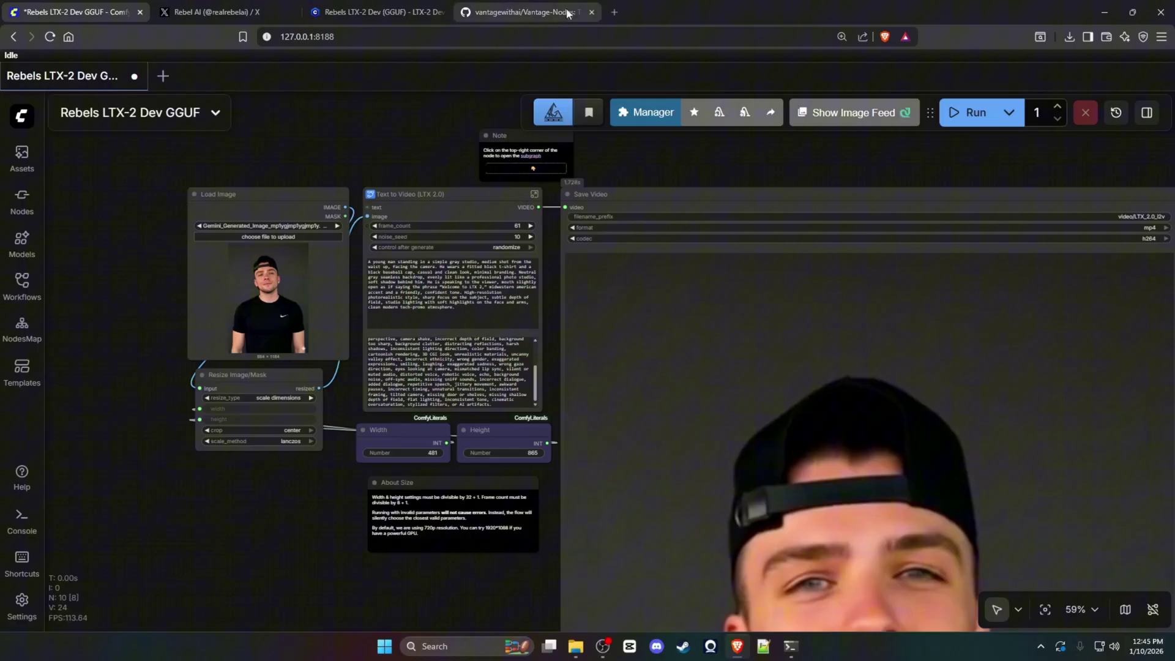
left_click(589, 112)
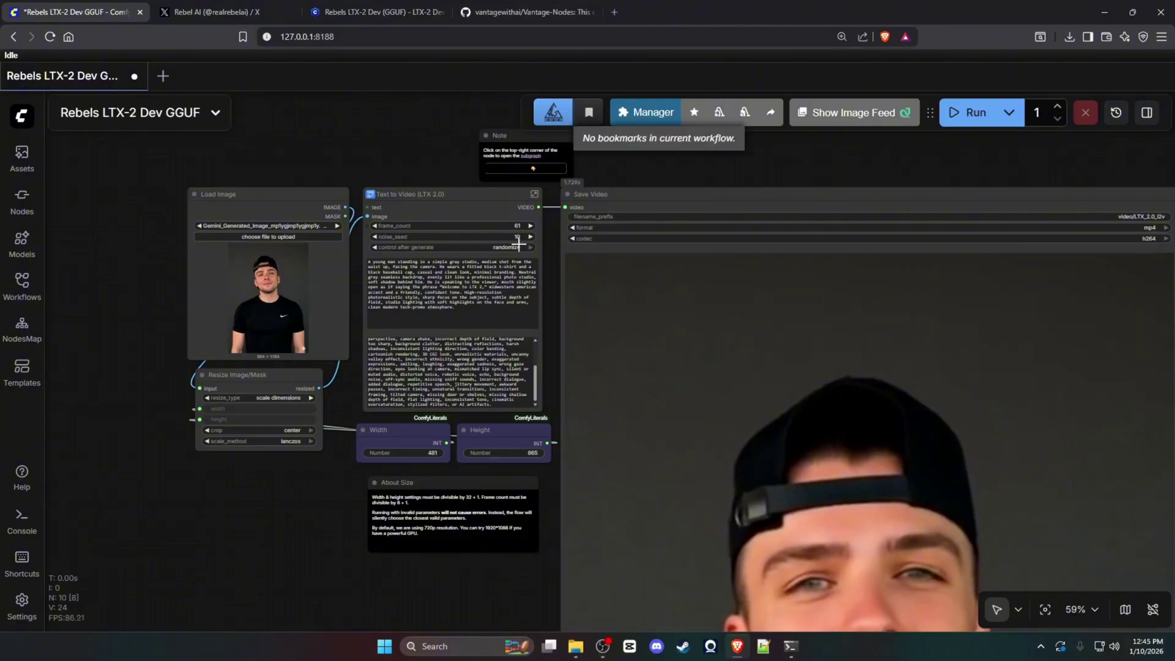
left_click(536, 193)
scroll(392, 241, "up", 3)
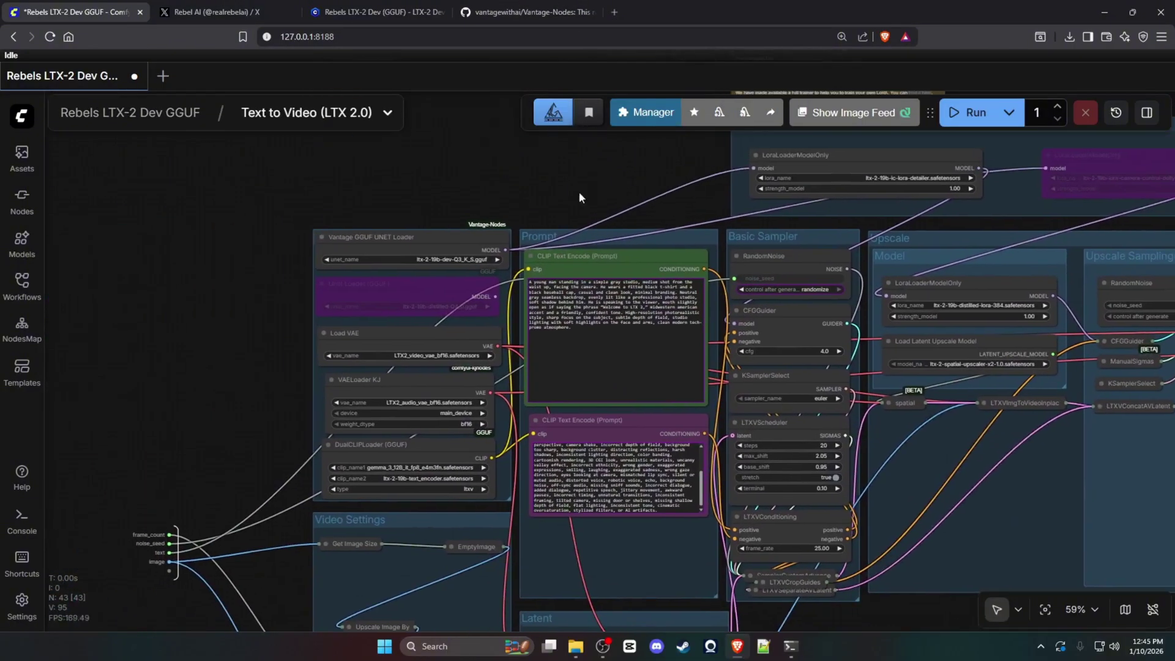
scroll(414, 245, "up", 8)
left_click(486, 275)
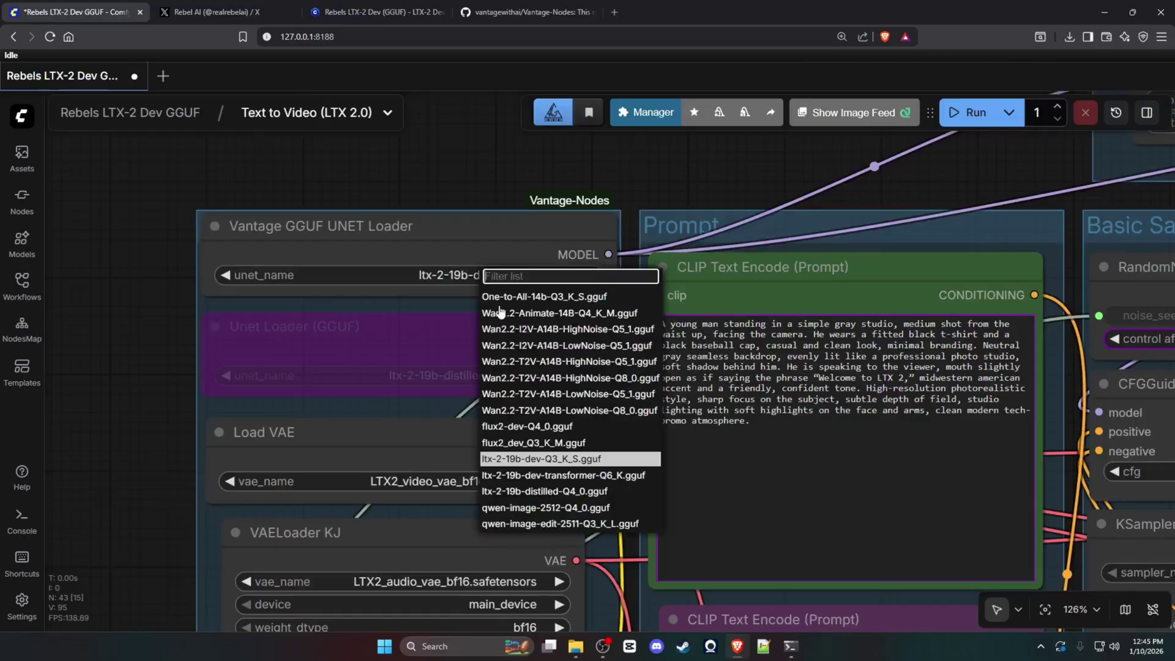
left_click(535, 463)
- Select LTX2_video_vae_bf16.safetensors as the VAE in the Load VAE node
scroll(150, 425, "down", 3)
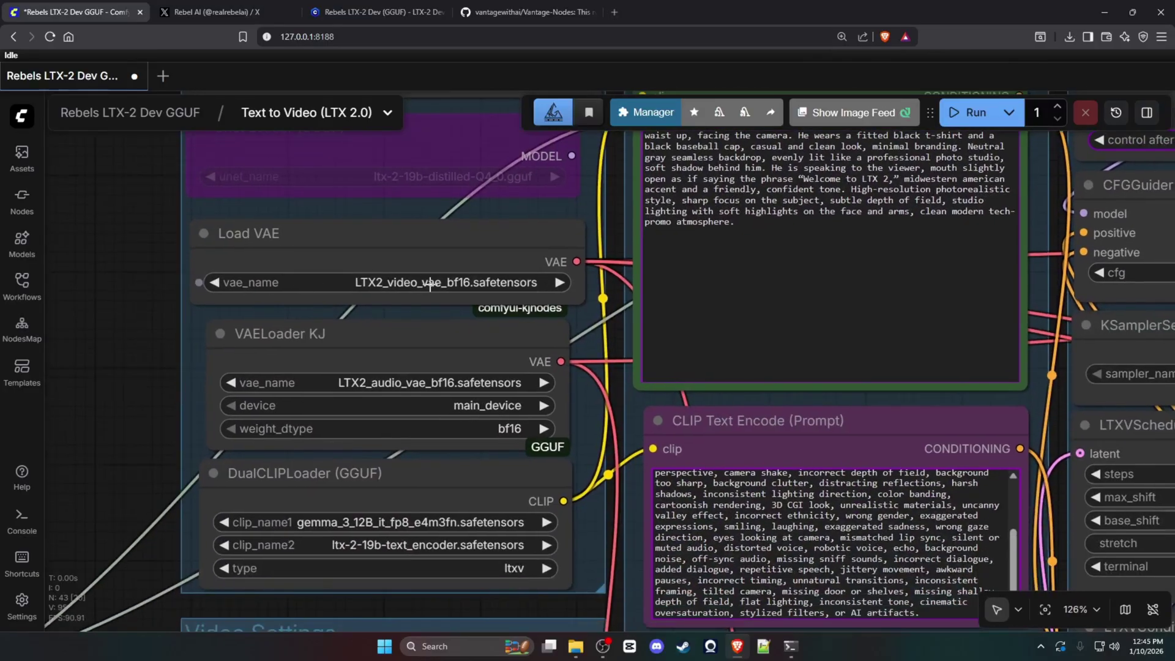
left_click(428, 283)
left_click(478, 338)
scroll(124, 306, "down", 8)
scroll(125, 316, "down", 2)
scroll(280, 328, "up", 4)
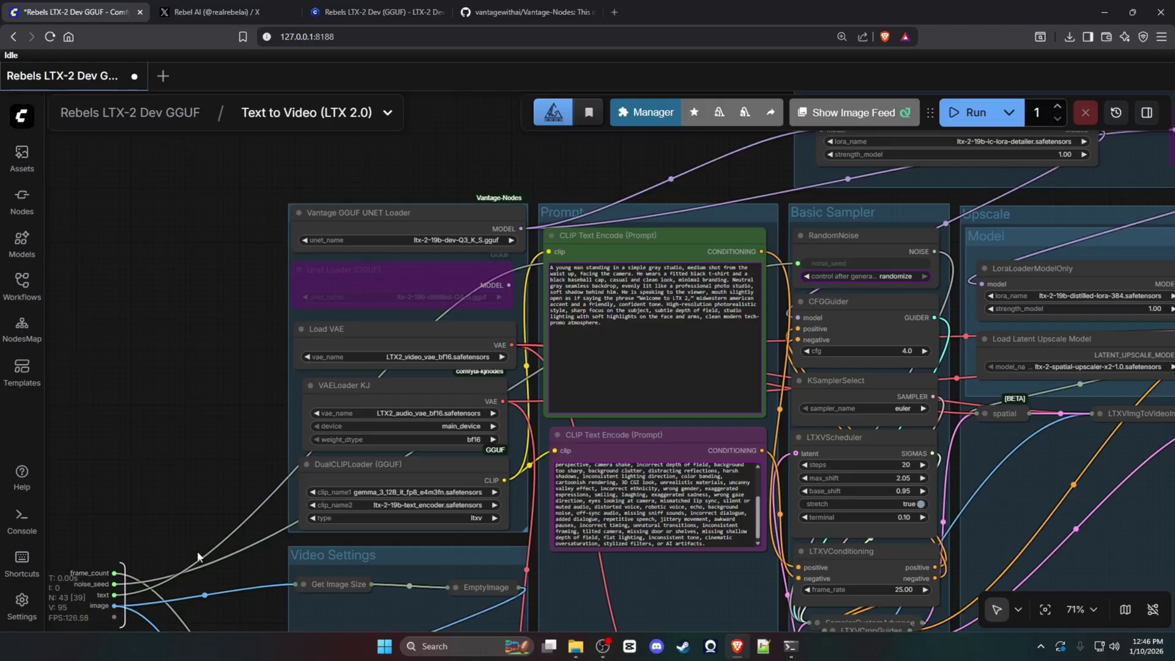
- Examine the subgraph's inputs and its model, VAE and DualCLIPLoader nodes beside the prompt group
left_click_drag(162, 475, 227, 345)
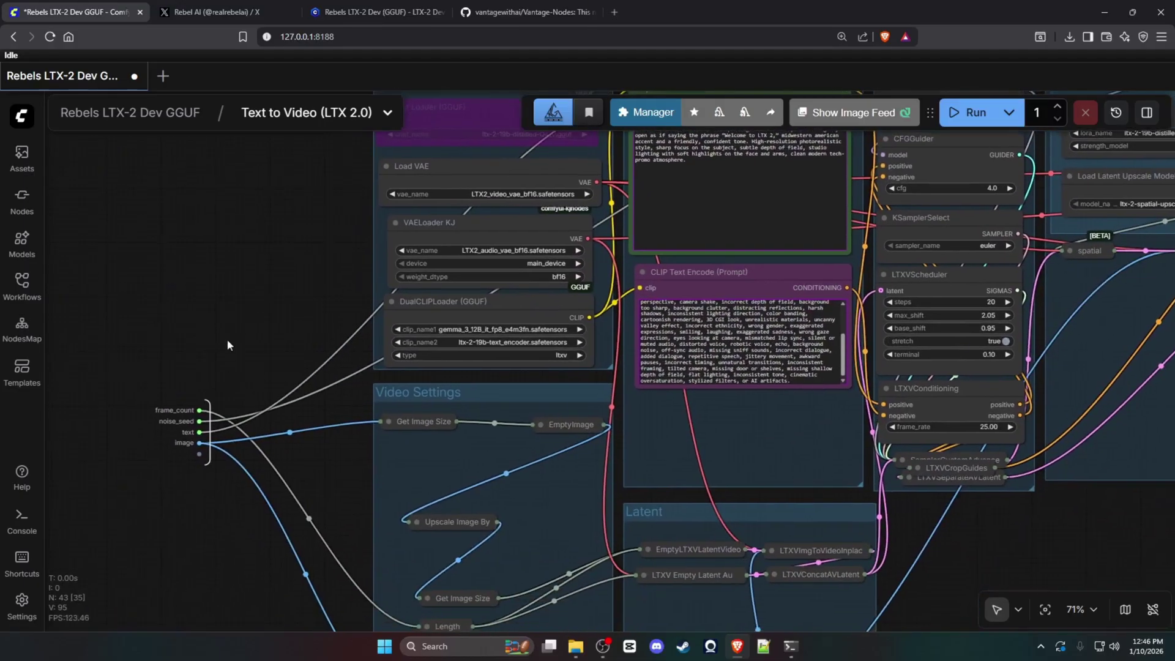
scroll(207, 347, "up", 5)
scroll(208, 347, "right", 4)
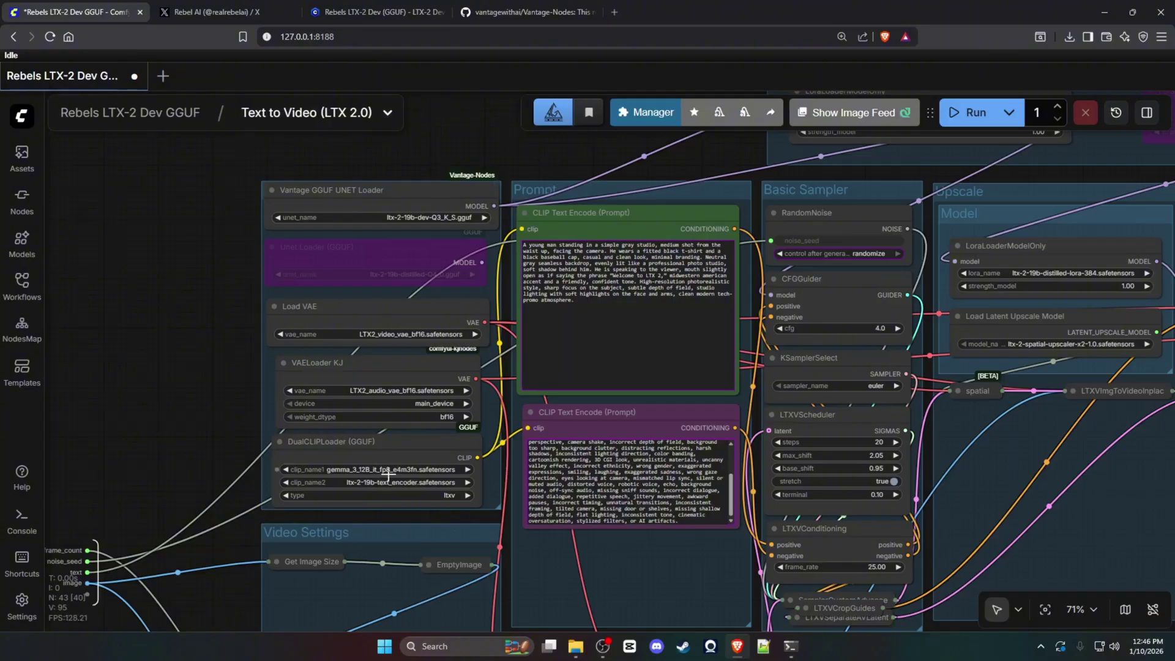
scroll(380, 318, "up", 3)
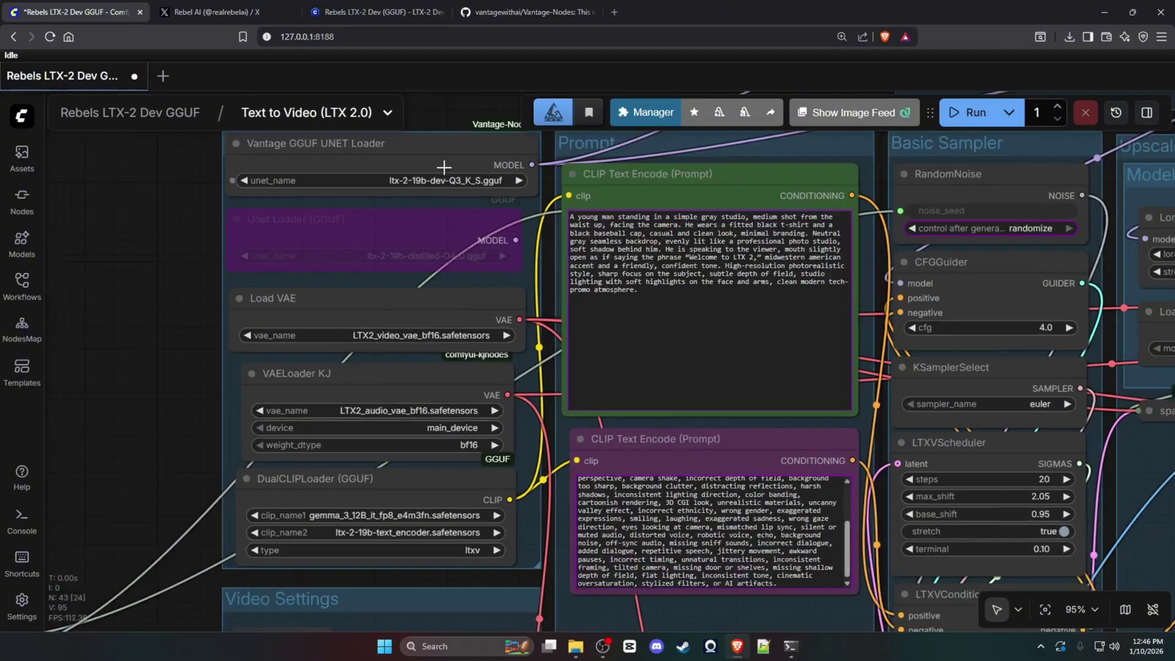
left_click_drag(417, 211, 394, 200)
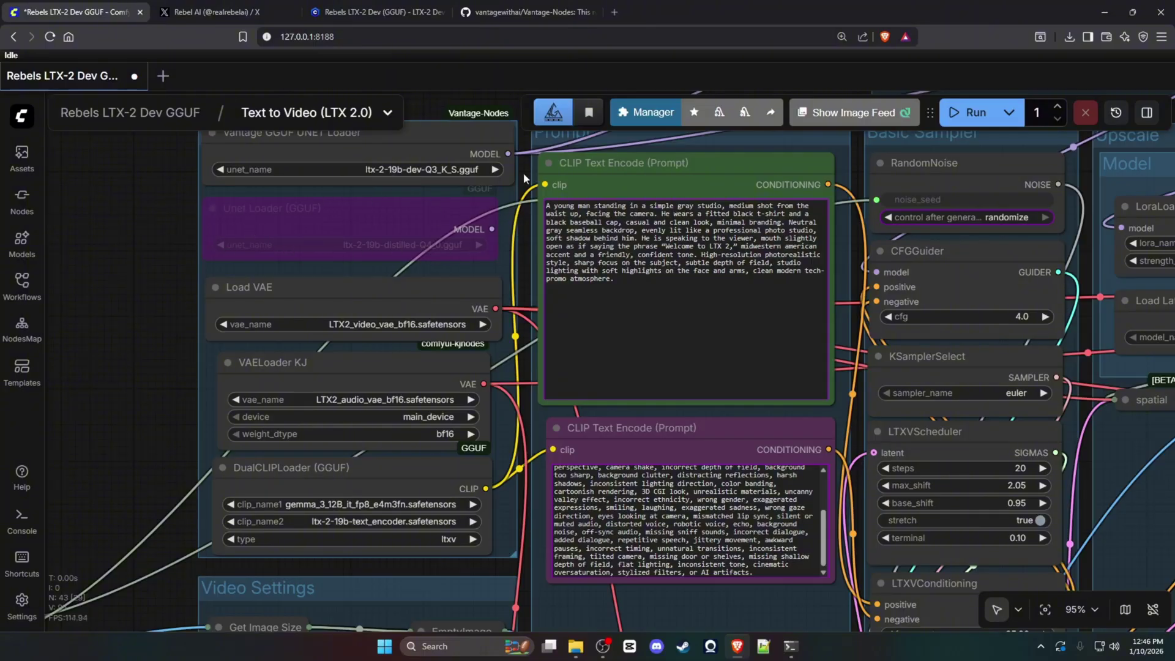
mouse_move(507, 154)
left_mouse_down()
mouse_move(669, 122)
mouse_move(866, 197)
mouse_move(503, 154)
left_mouse_up()
scroll(144, 254, "down", 2)
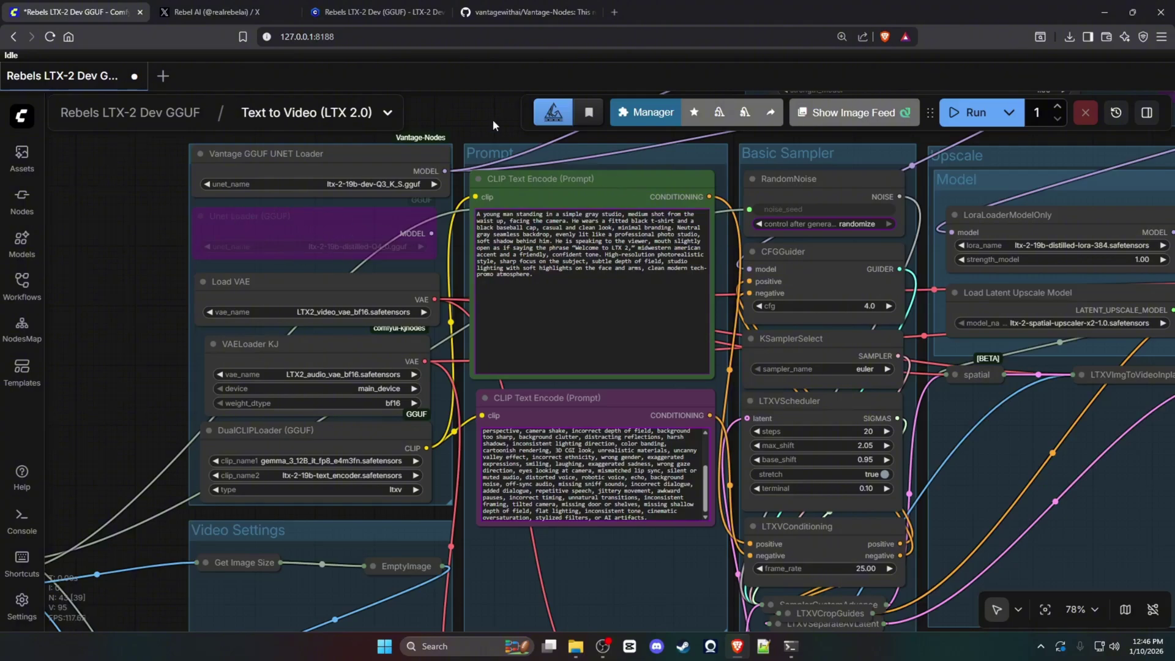
- Examine the Camera LoRAs group, the Upscale groups with their models, and the subgraph's video output
left_click_drag(493, 125, 134, 314)
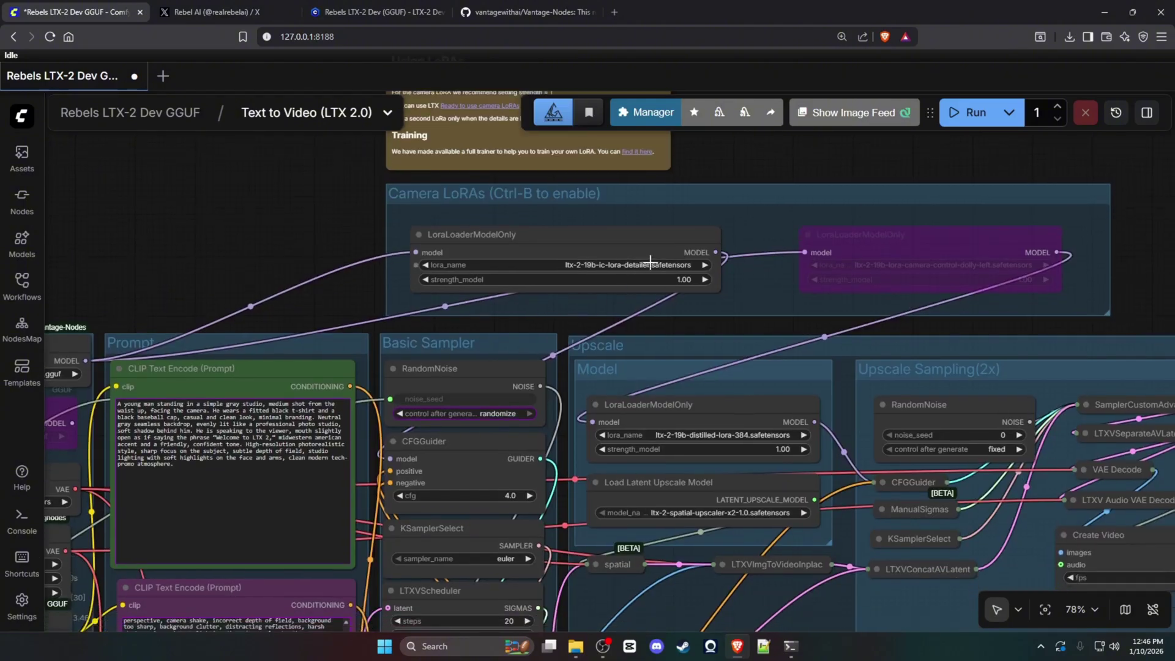
left_click(591, 244)
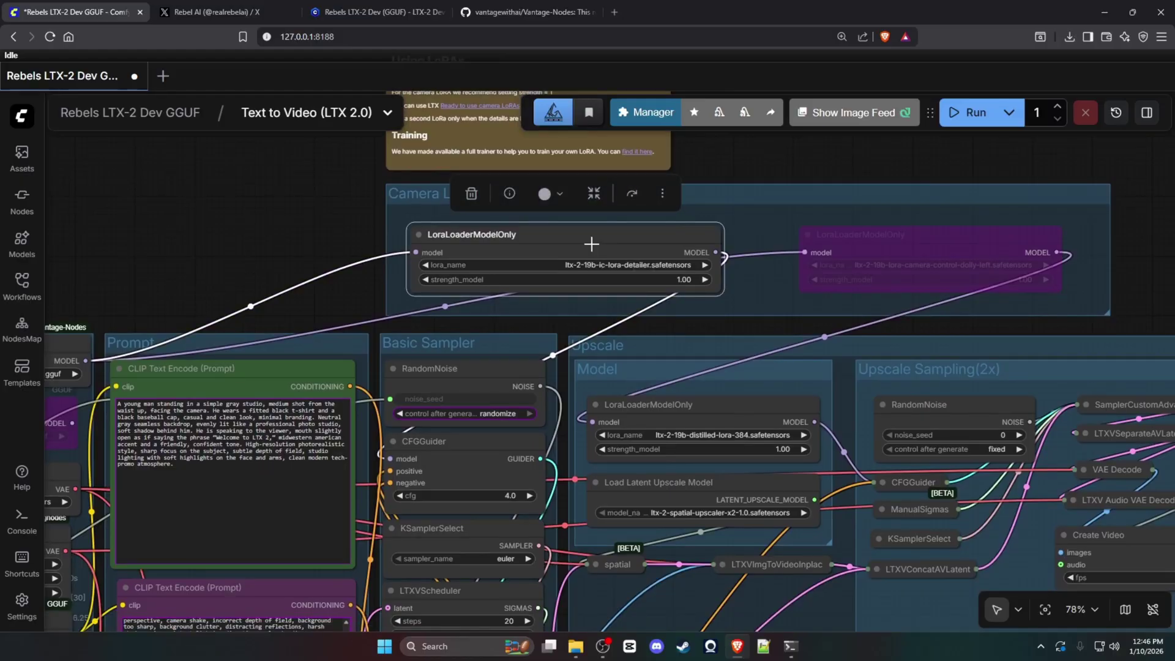
left_click(300, 202)
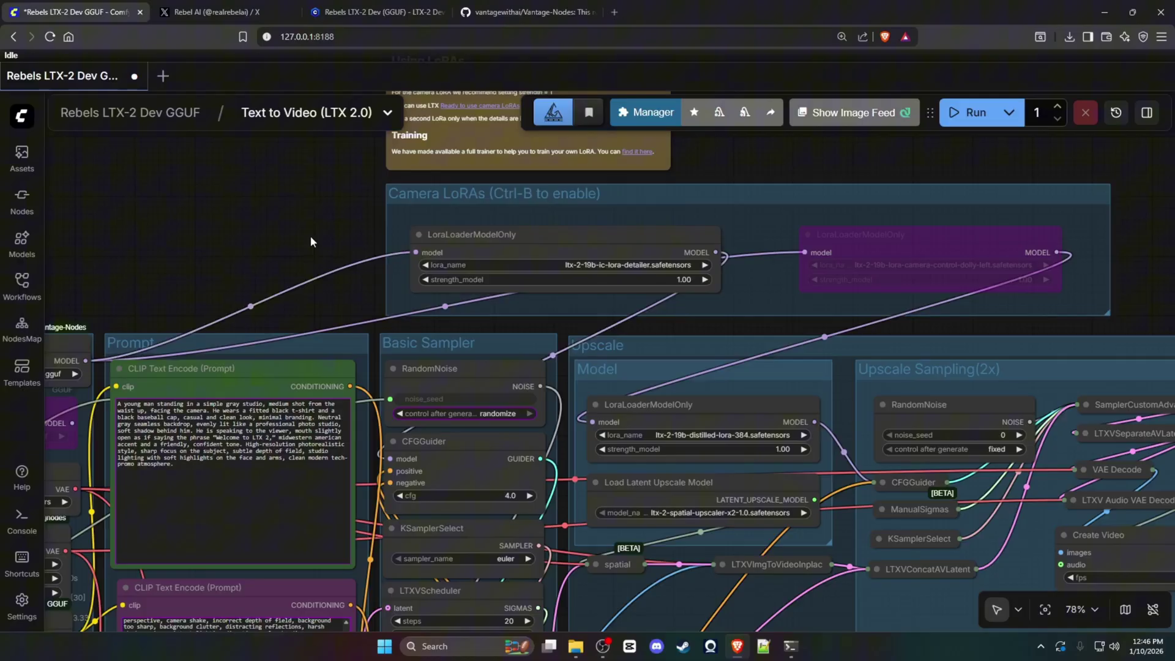
left_click_drag(310, 237, 140, 172)
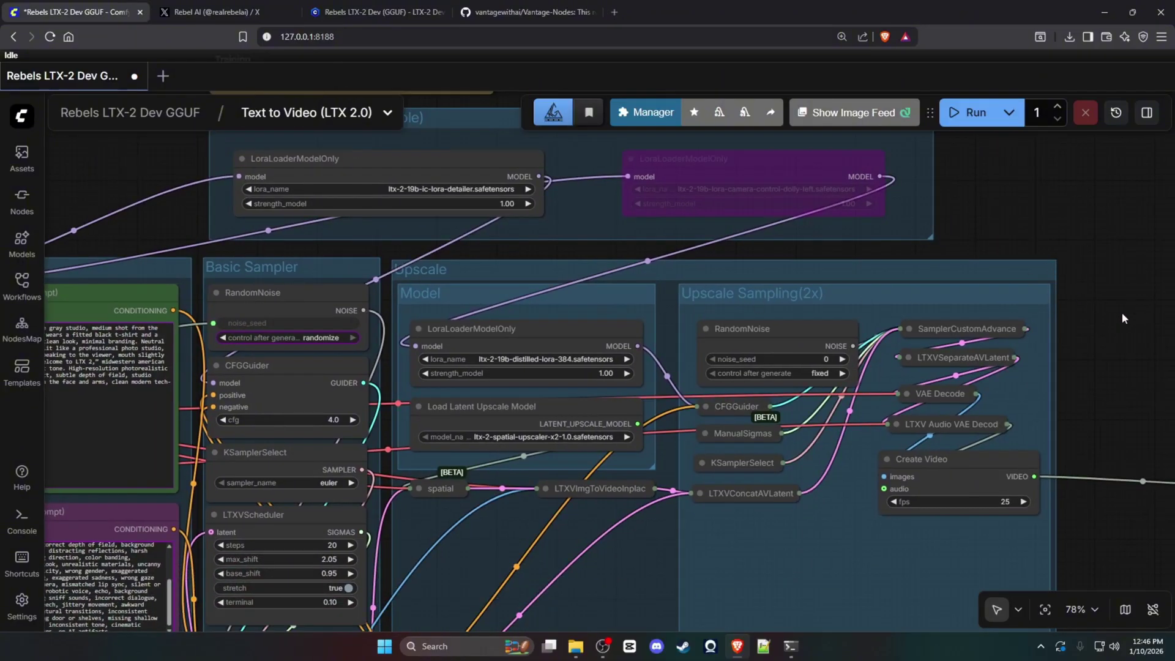
scroll(1133, 381, "down", 5)
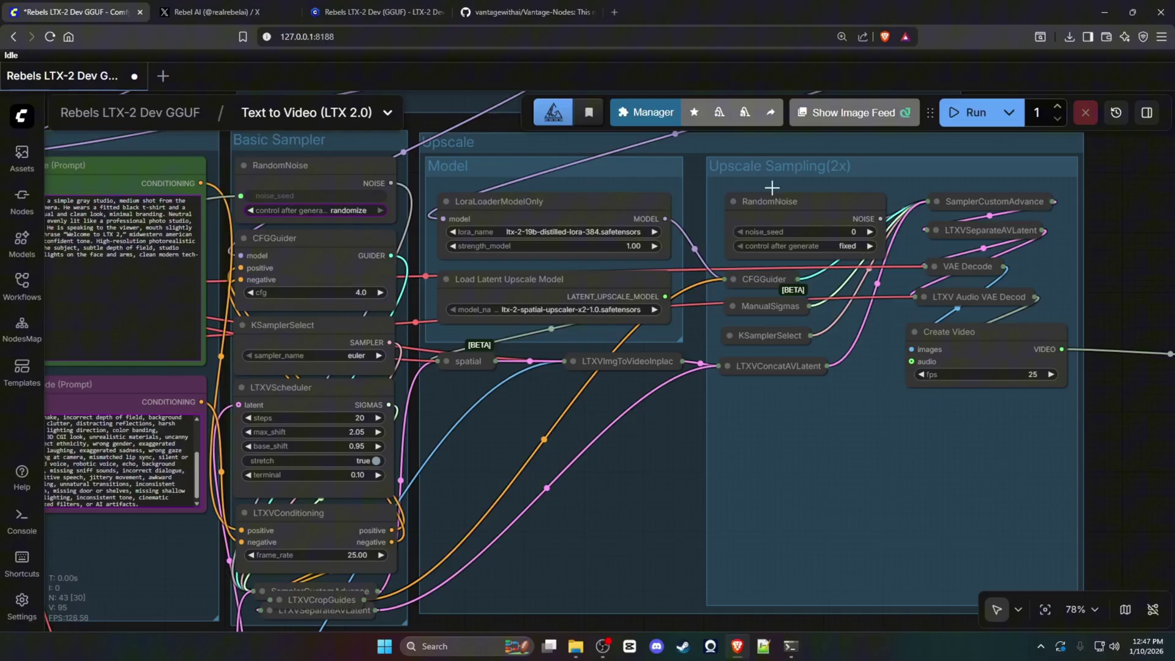
left_click_drag(1136, 203, 827, 267)
scroll(796, 276, "down", 2)
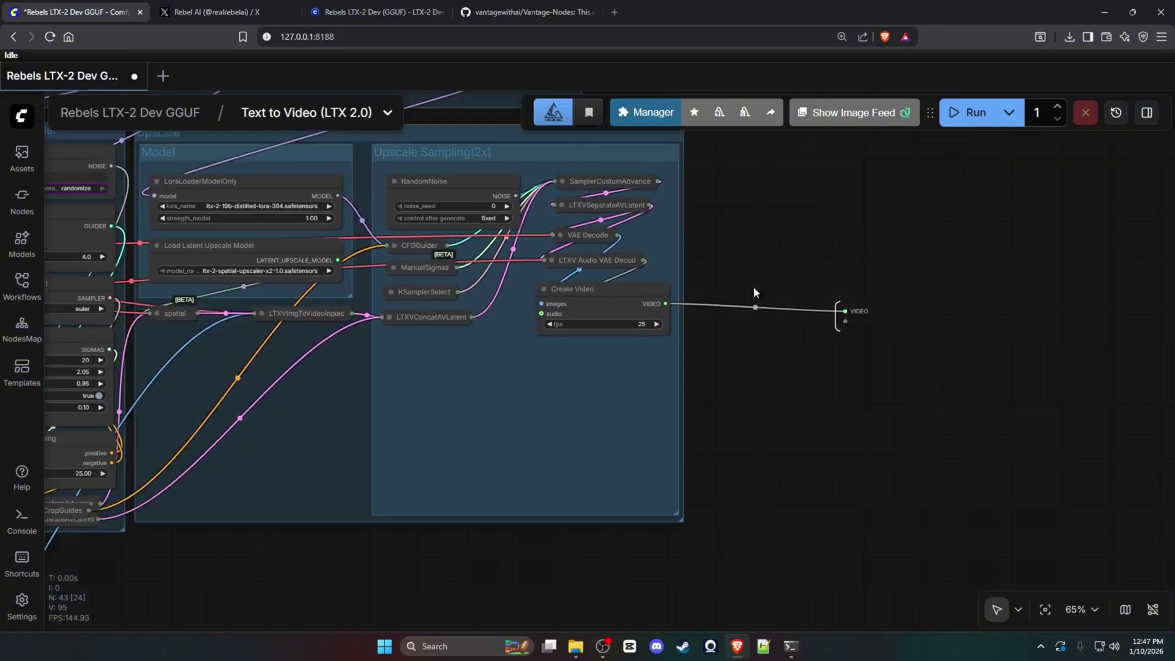
left_click_drag(754, 286, 1171, 490)
- Examine the Video Settings and Latent groups and how they connect to the sampler nodes
scroll(314, 286, "down", 5)
scroll(314, 286, "left", 5)
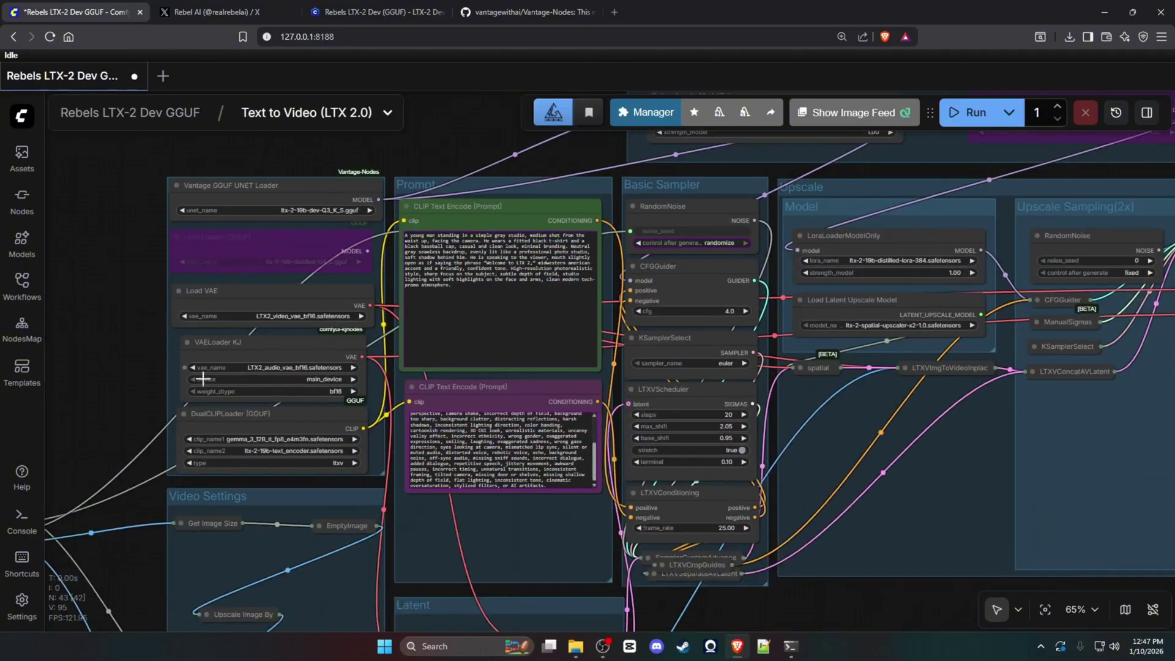
scroll(148, 399, "down", 5)
scroll(148, 399, "left", 2)
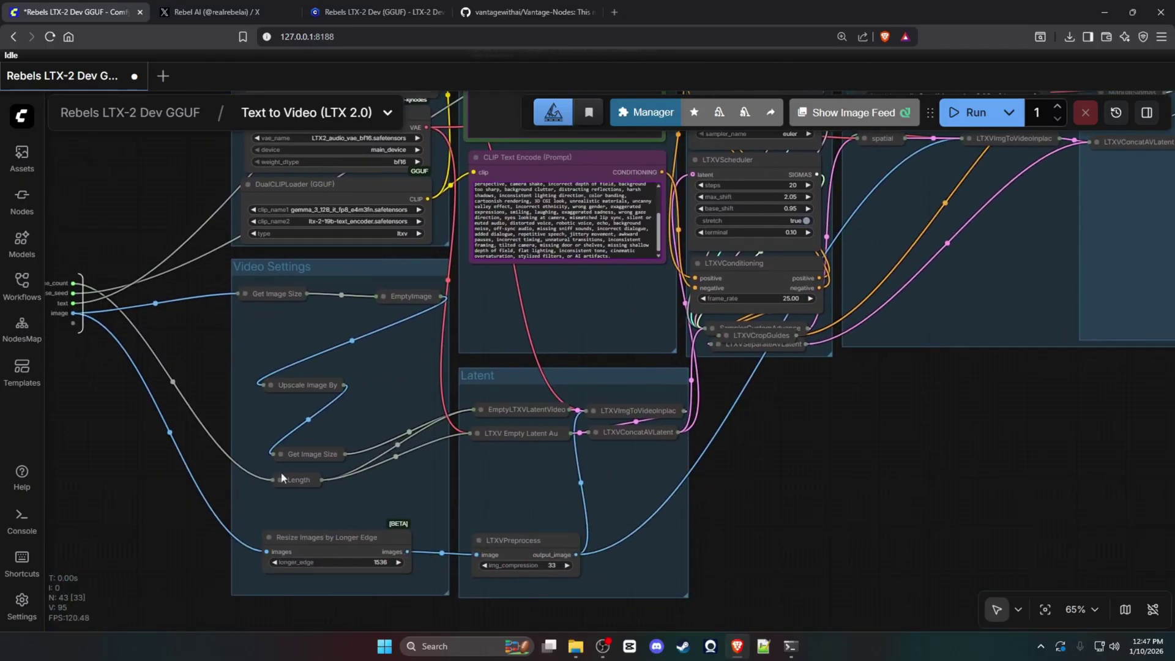
scroll(886, 476, "up", 5)
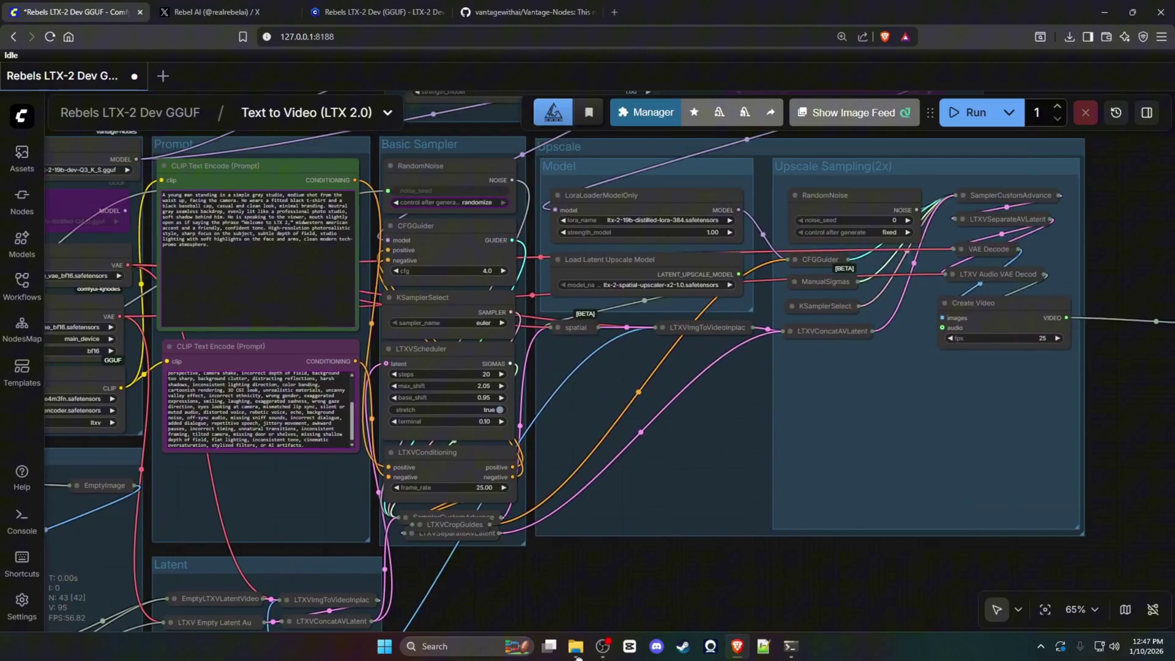
scroll(587, 367, "left", 2)
scroll(291, 322, "down", 5)
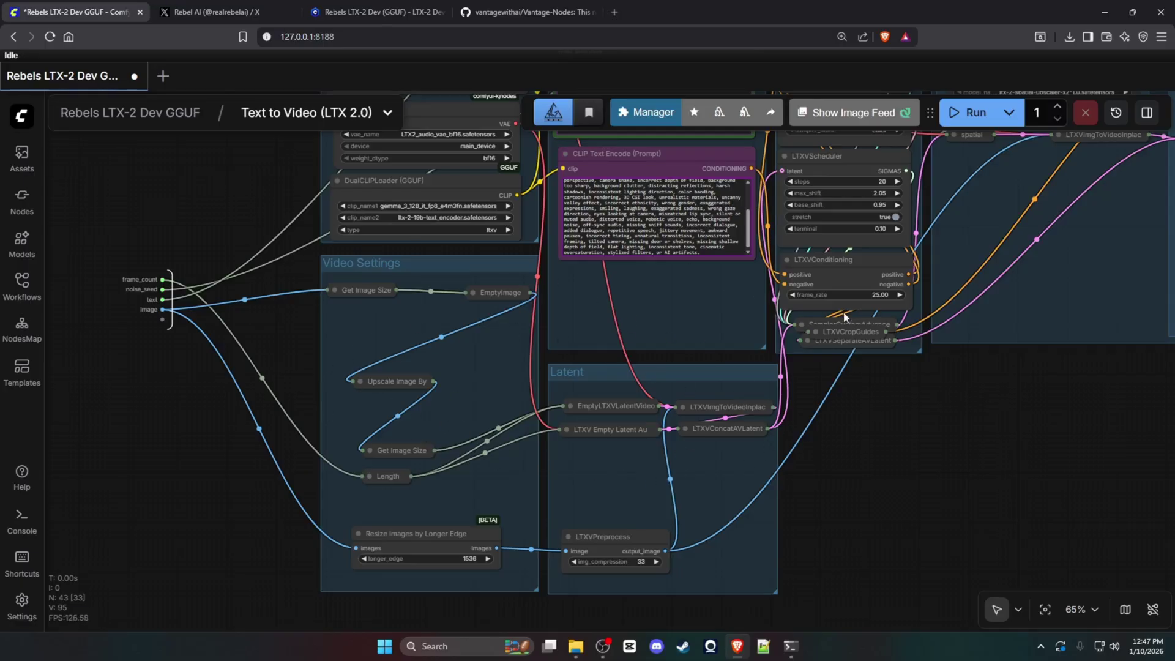
- Return to the main workflow, then reopen the Text to Video (LTX 2.0) subgraph and leave it again
left_click(129, 112)
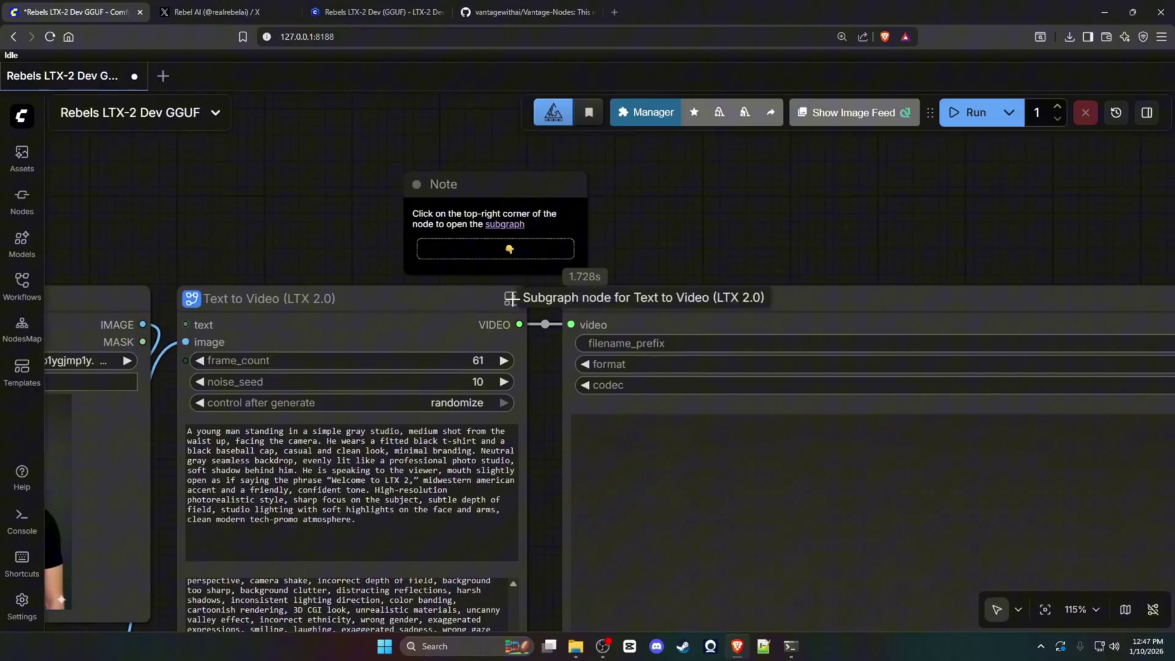
left_click(511, 297)
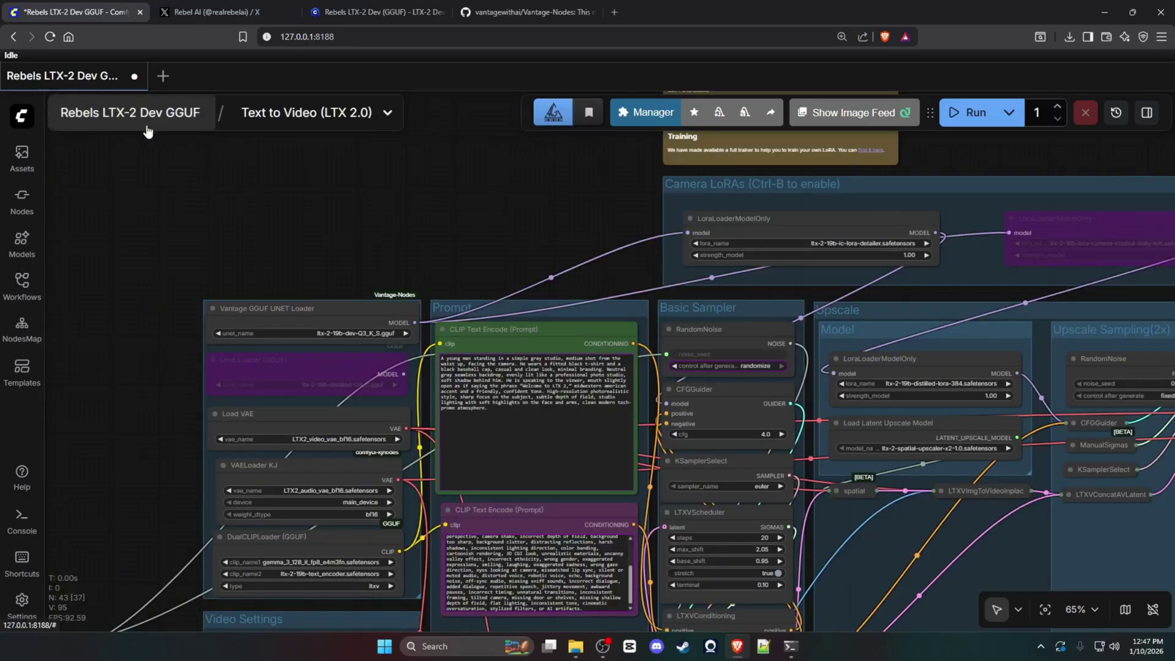
left_click(95, 114)
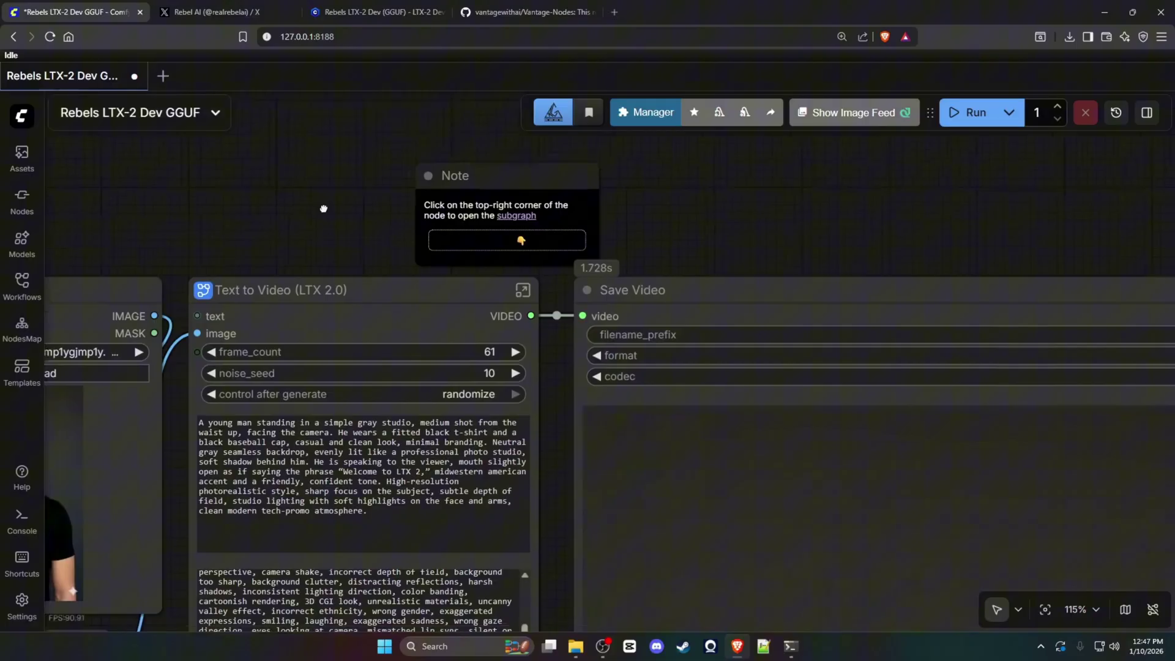
- Examine the main workflow's Width, Height, Resize Image/Mask and About Size nodes for the sizing rules
scroll(346, 263, "down", 3)
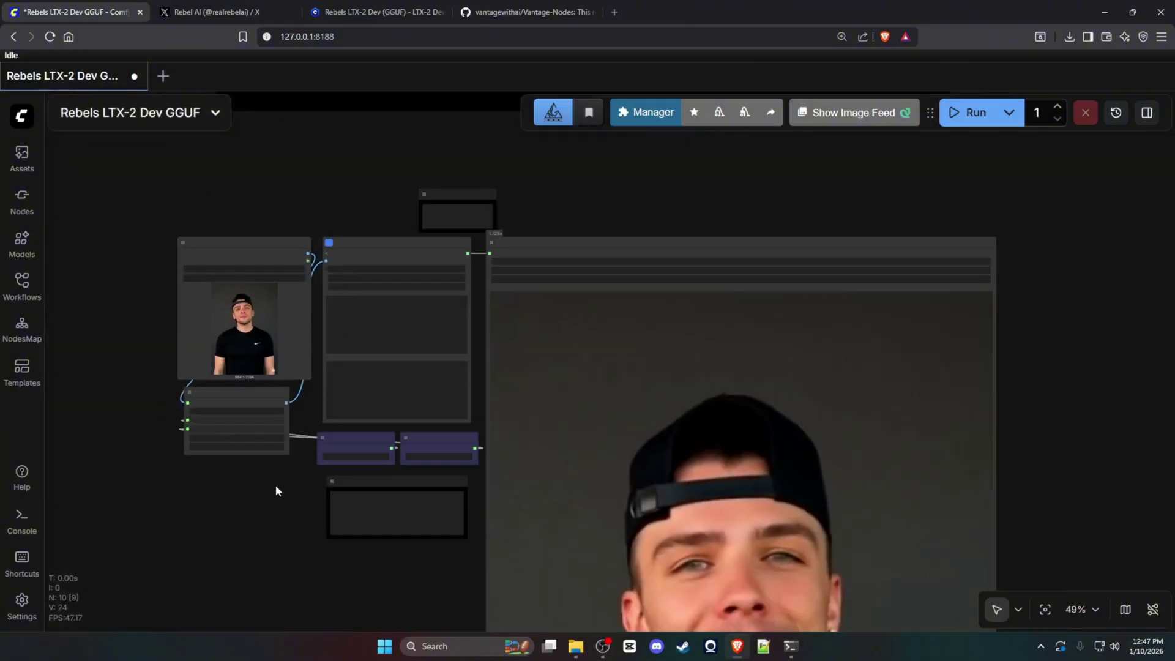
scroll(275, 490, "up", 5)
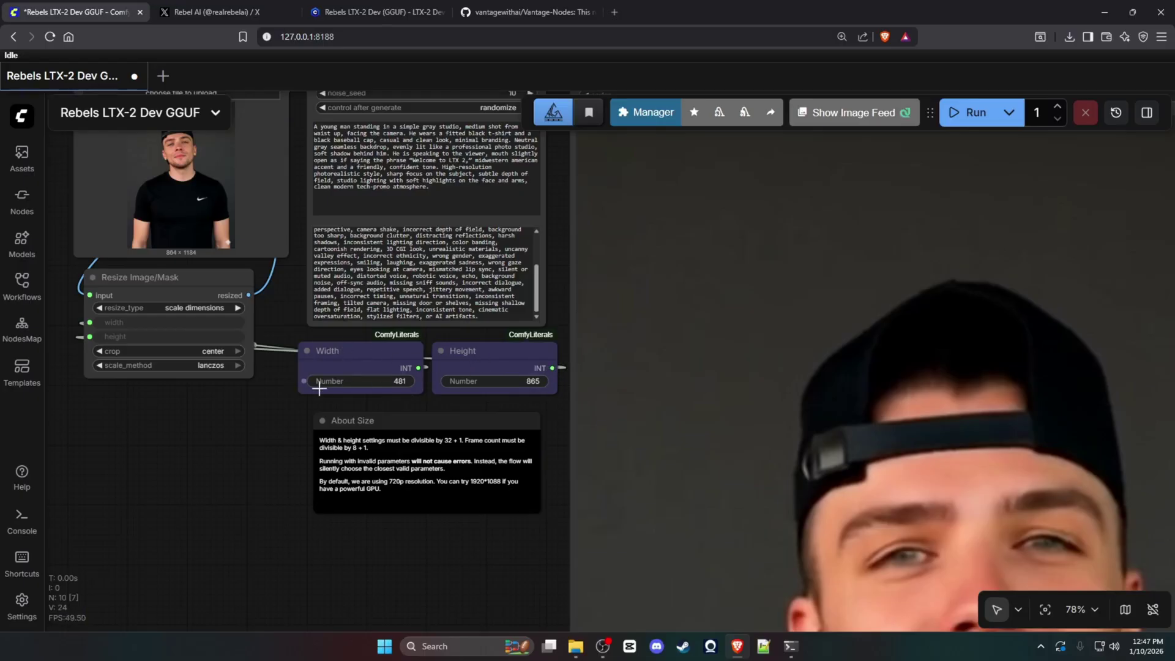
left_click_drag(320, 386, 283, 499)
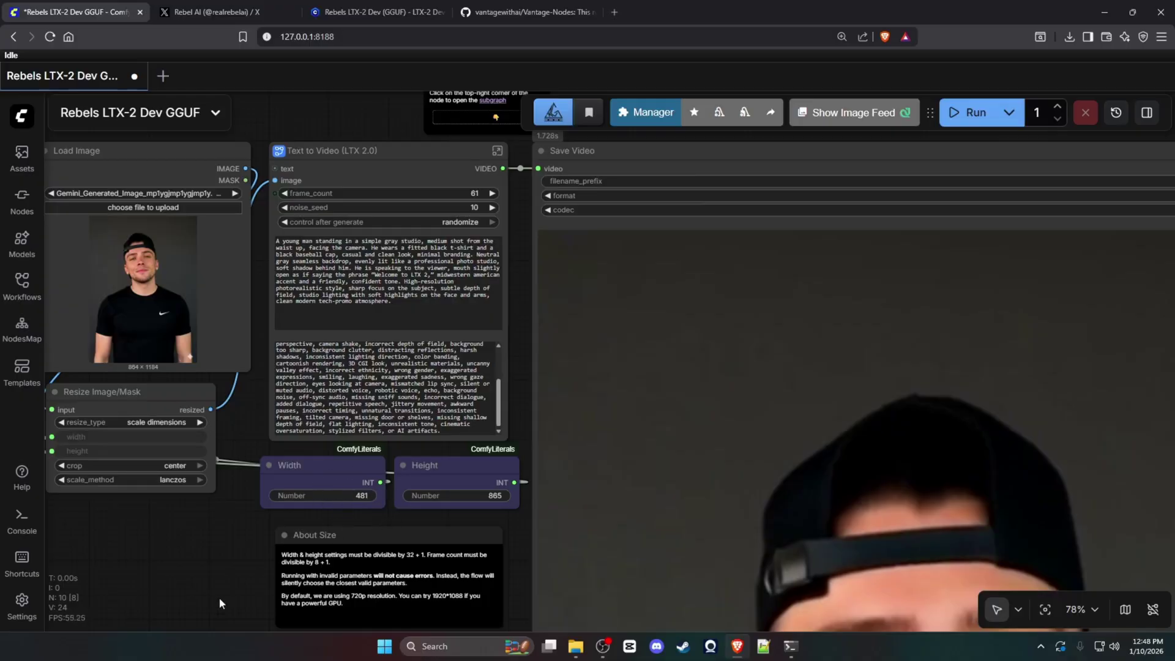
left_click_drag(219, 597, 203, 489)
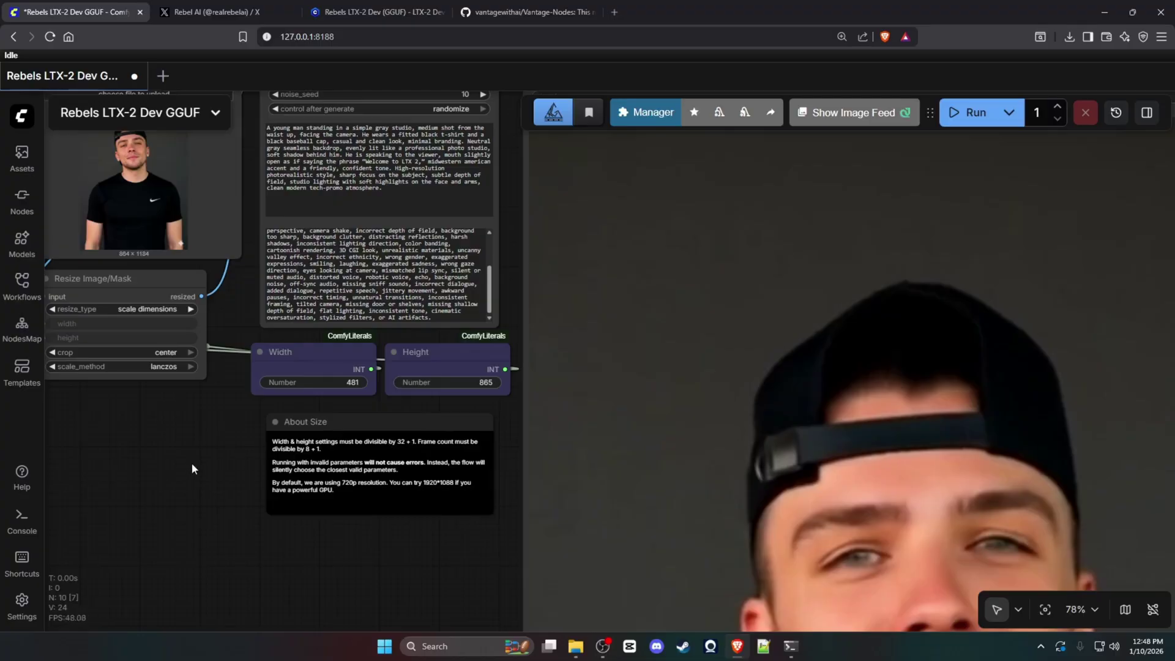
scroll(173, 464, "down", 10)
left_click_drag(278, 388, 283, 344)
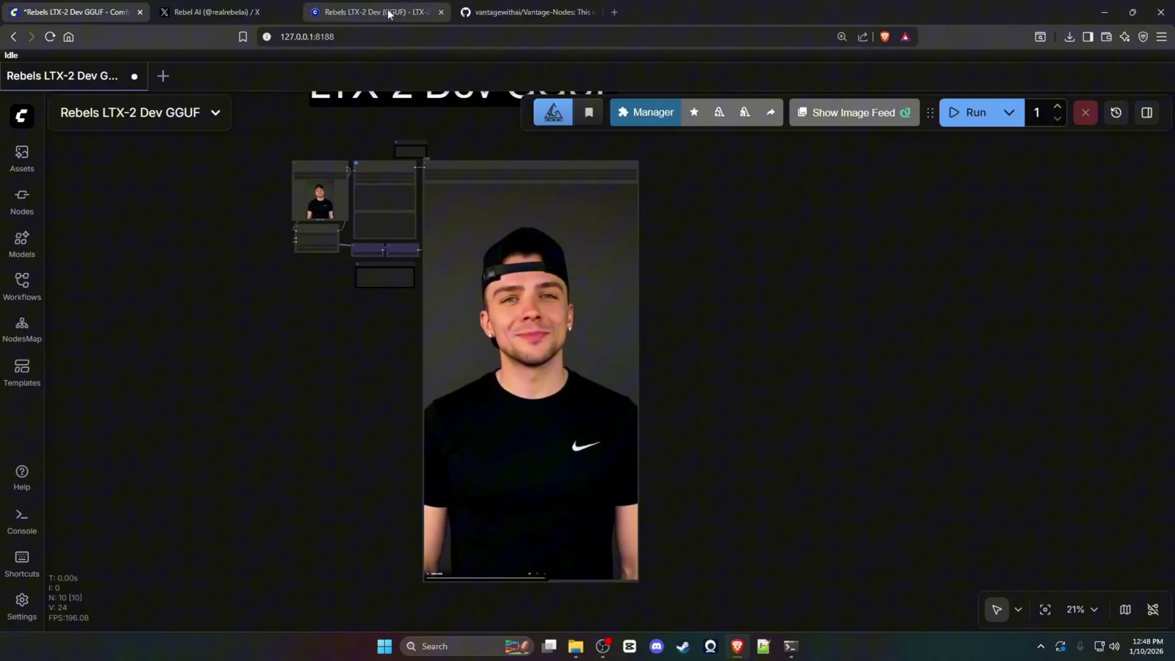
- Check the Rebels LTX-2 Dev (GGUF) page on Civitai and return to ComfyUI
left_click(385, 12)
scroll(359, 397, "up", 5)
scroll(359, 428, "up", 3)
left_click(118, 17)
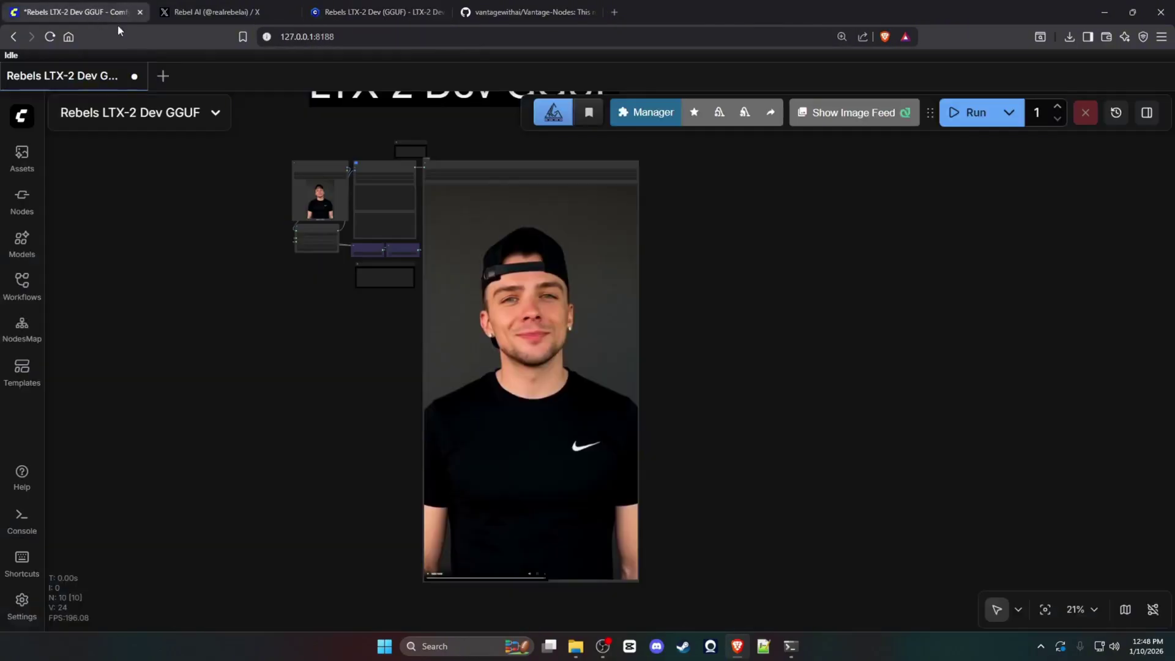
- Play the generated video in the Save Video node and mute its sound
left_click(429, 575)
scroll(321, 467, "up", 2)
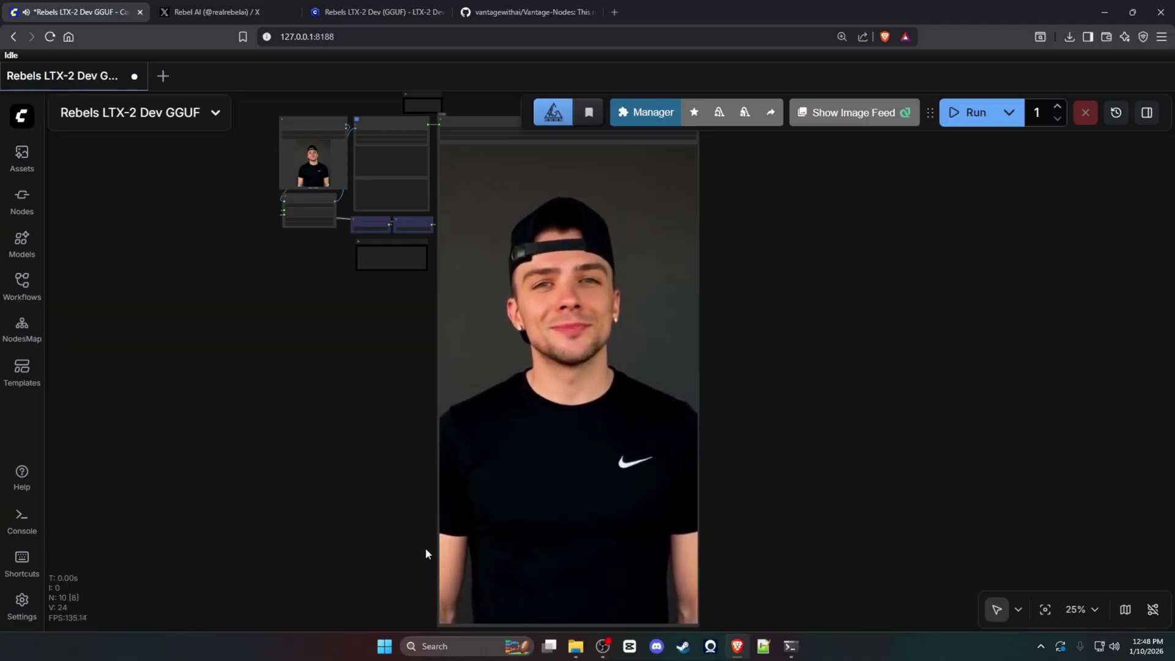
mouse_move(453, 619)
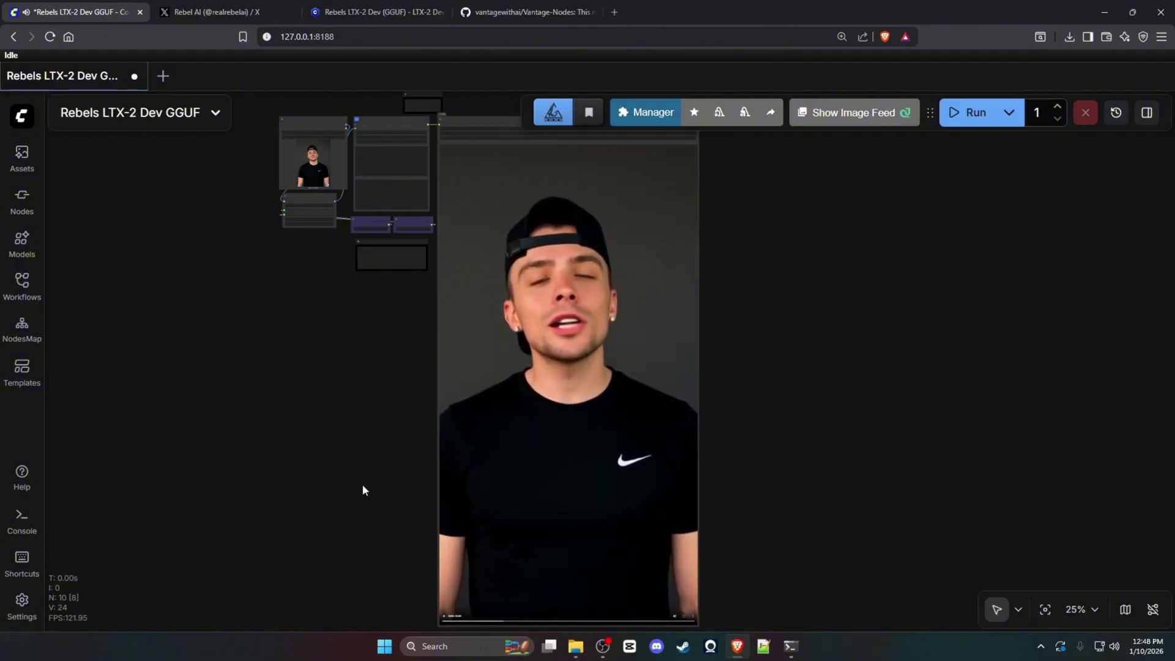
left_click(673, 617)
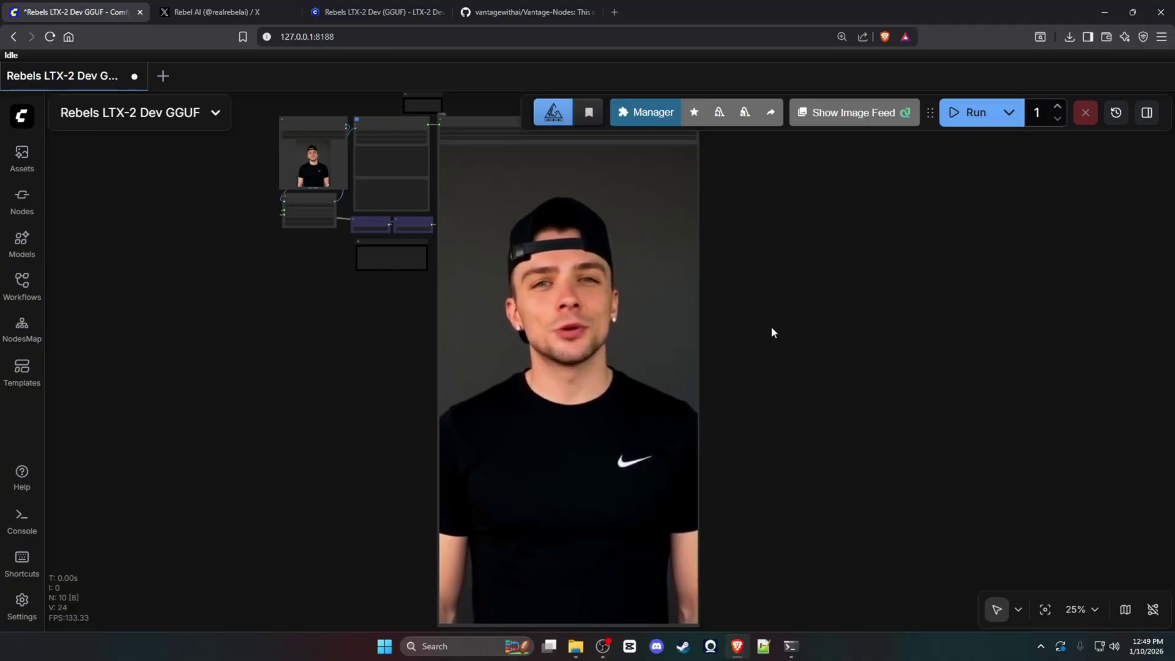
- Switch to the Rebels LTX-2 Dev (GGUF) page on Civitai
key("ctrl+3")
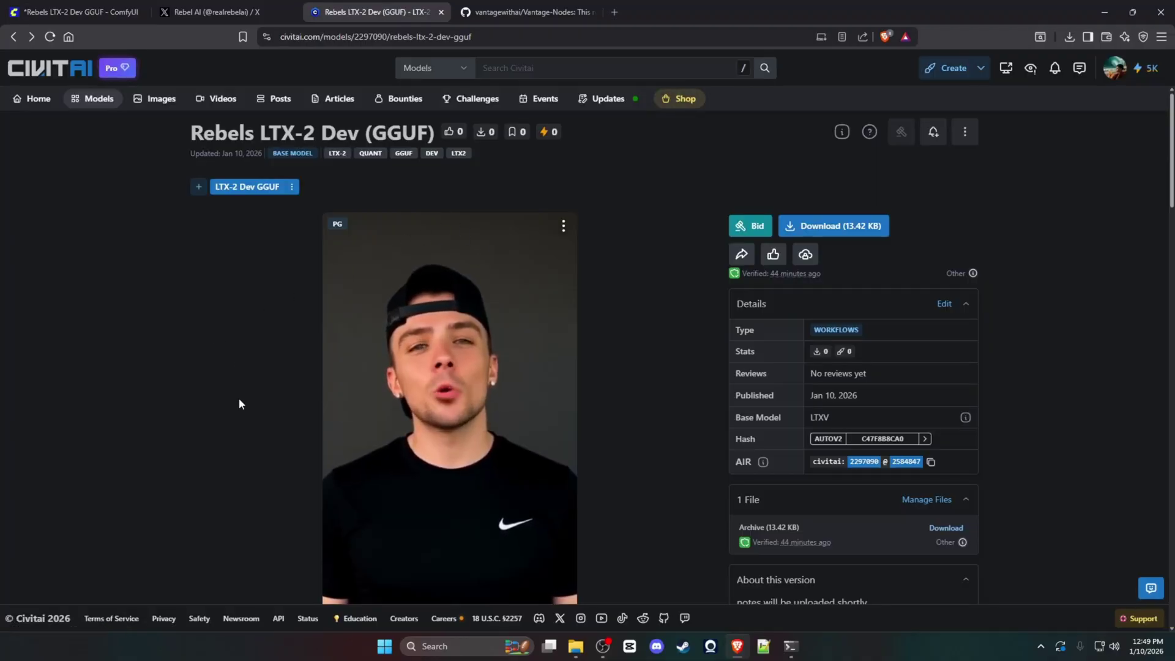